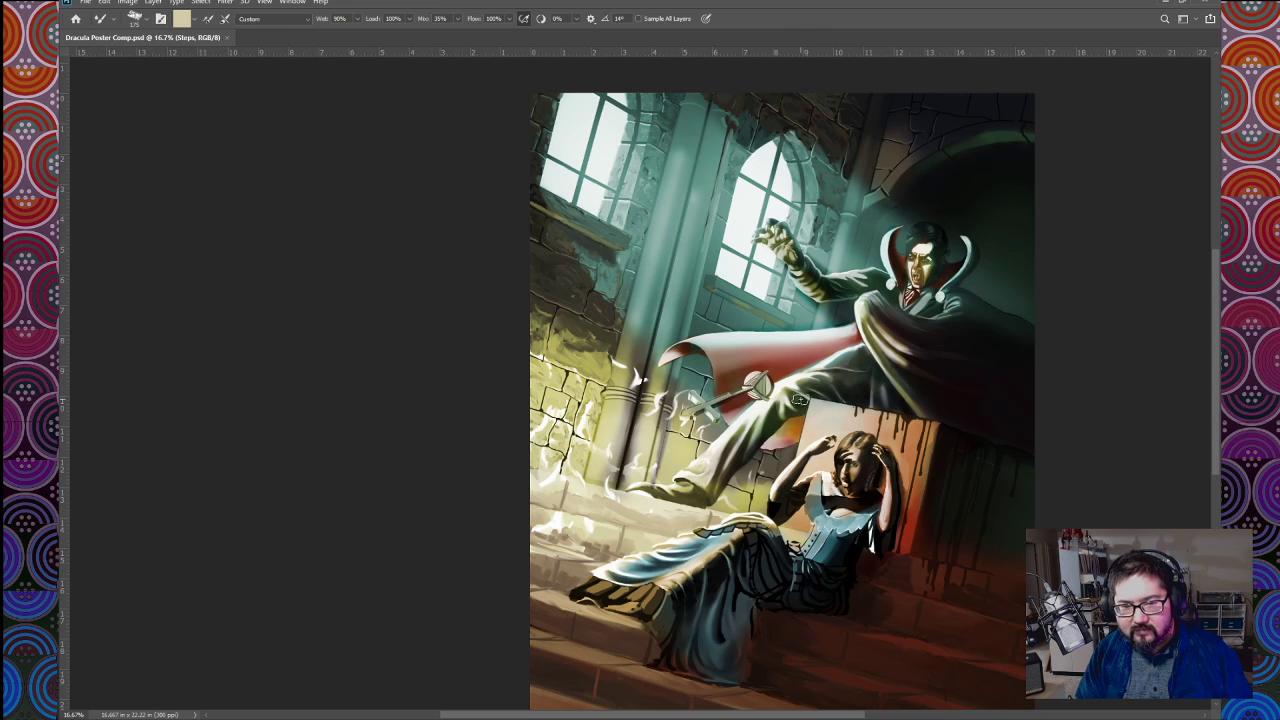
Step: Sample a dark stone colour, switch to the Walls layer, and dab dark marks on the stone block beside the arched window
key("ctrl+plus")
key("ctrl+minus")
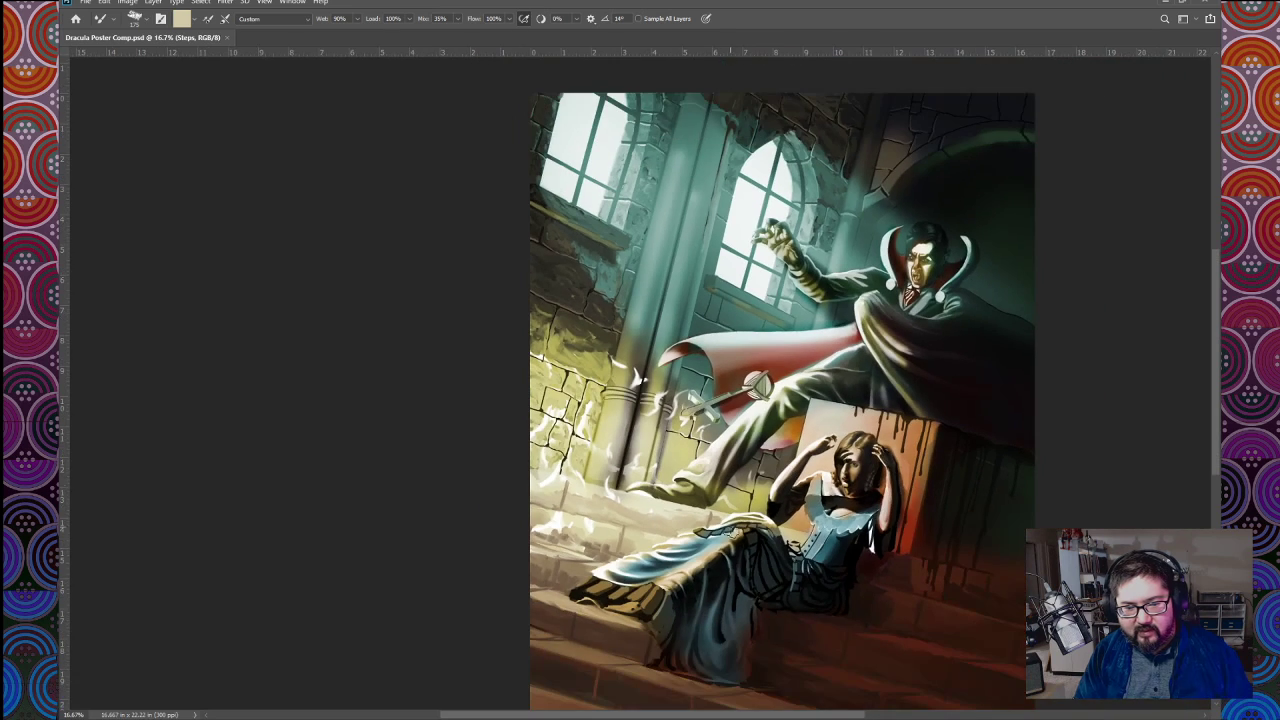
left_click_drag(758, 520, 597, 398)
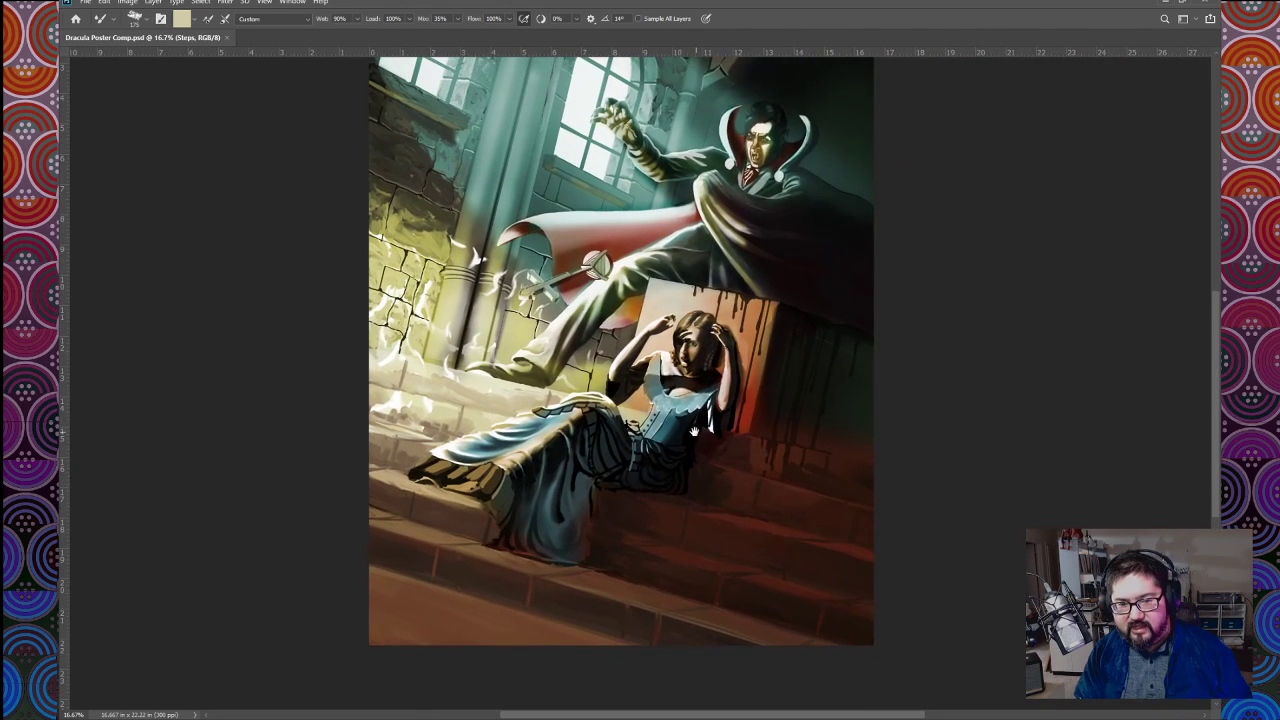
left_click_drag(680, 422, 701, 478)
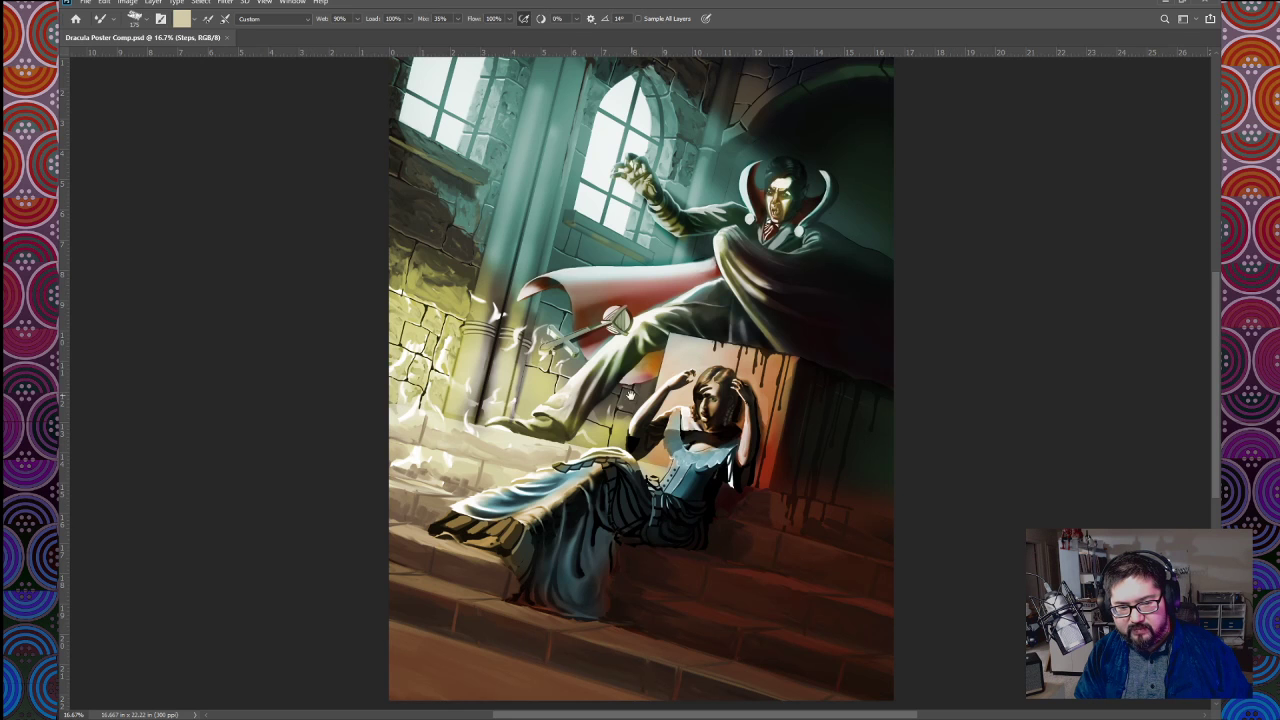
left_click_drag(631, 398, 656, 588)
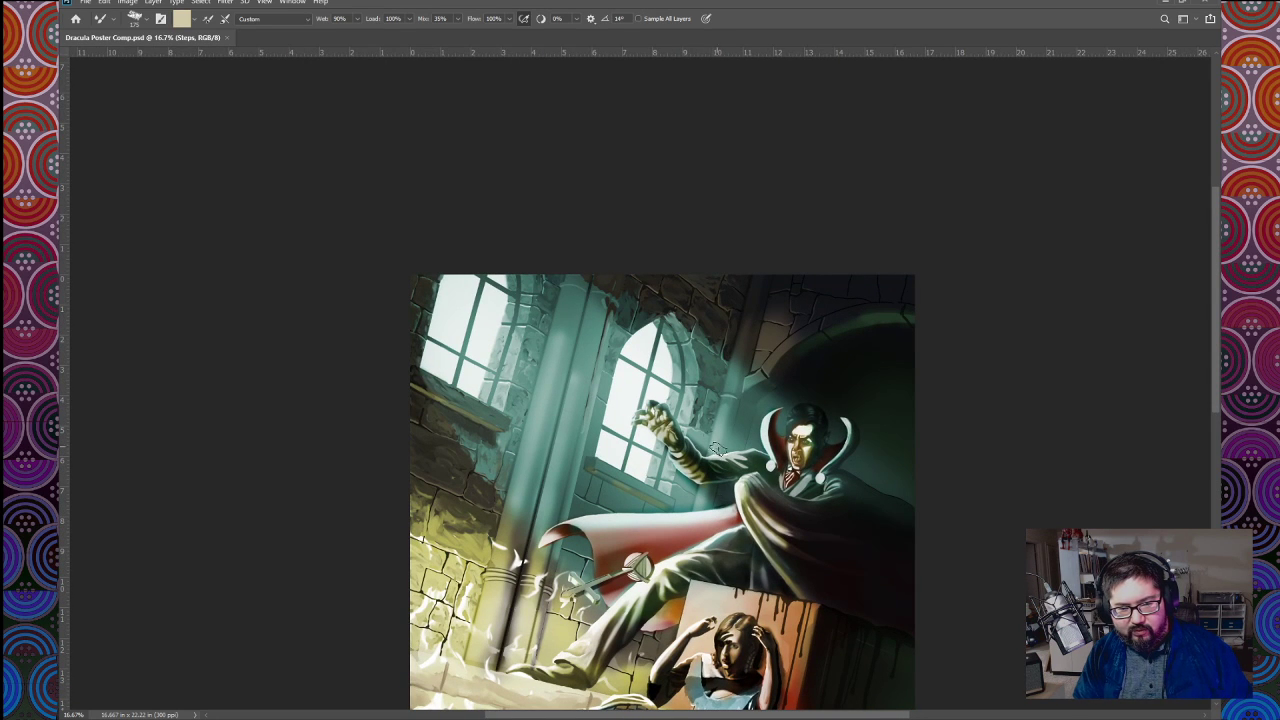
left_click_drag(632, 423, 667, 460)
key("ctrl+plus")
key("ctrl+plus")
key("ctrl+plus")
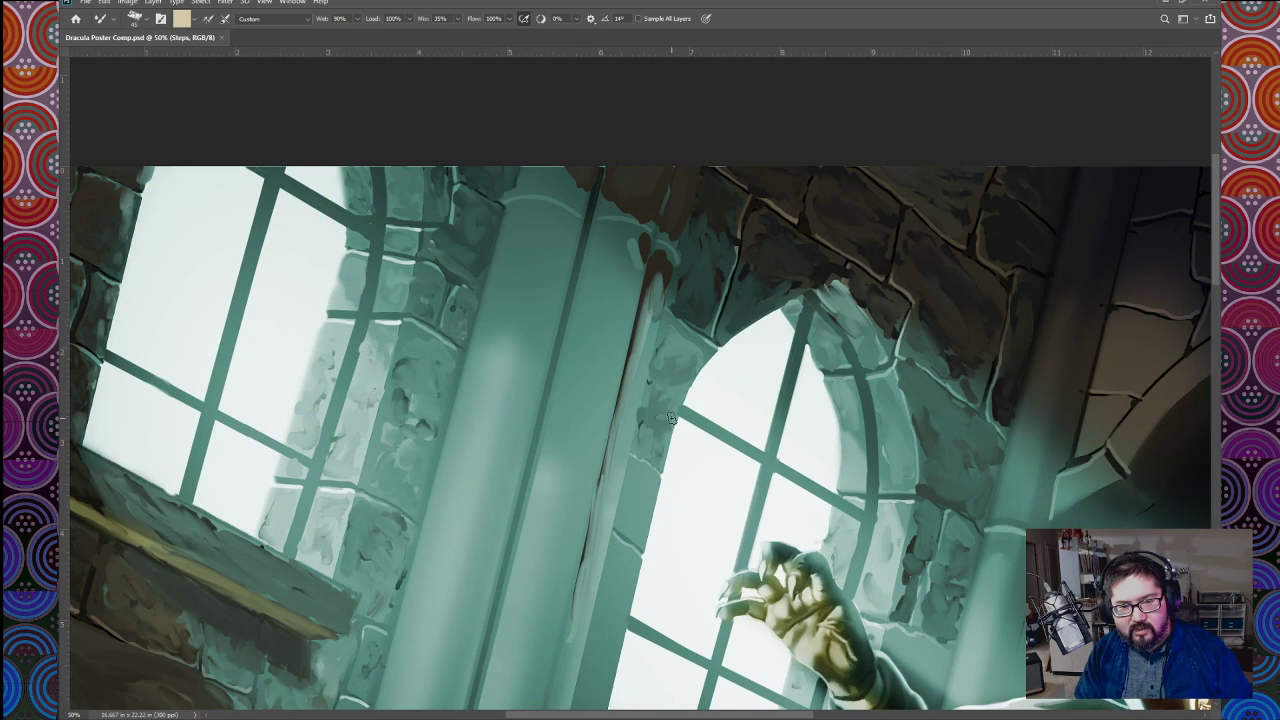
left_click(910, 549, "alt")
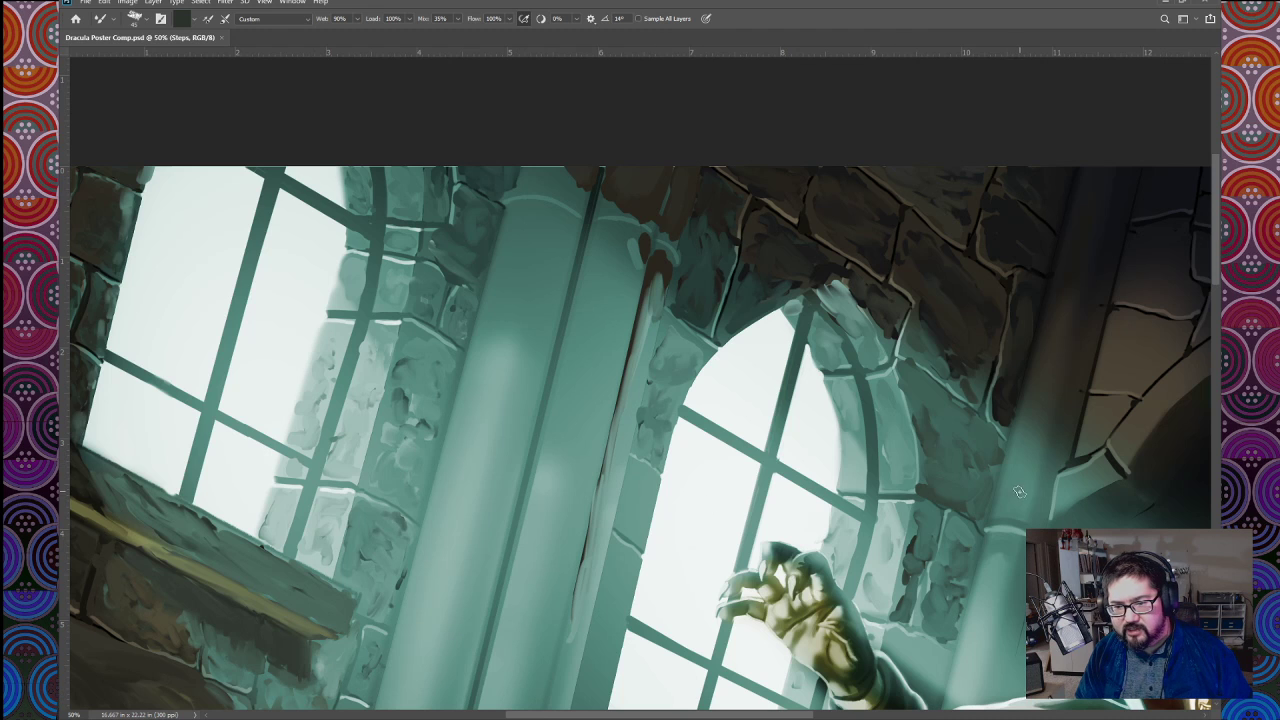
left_click(969, 493)
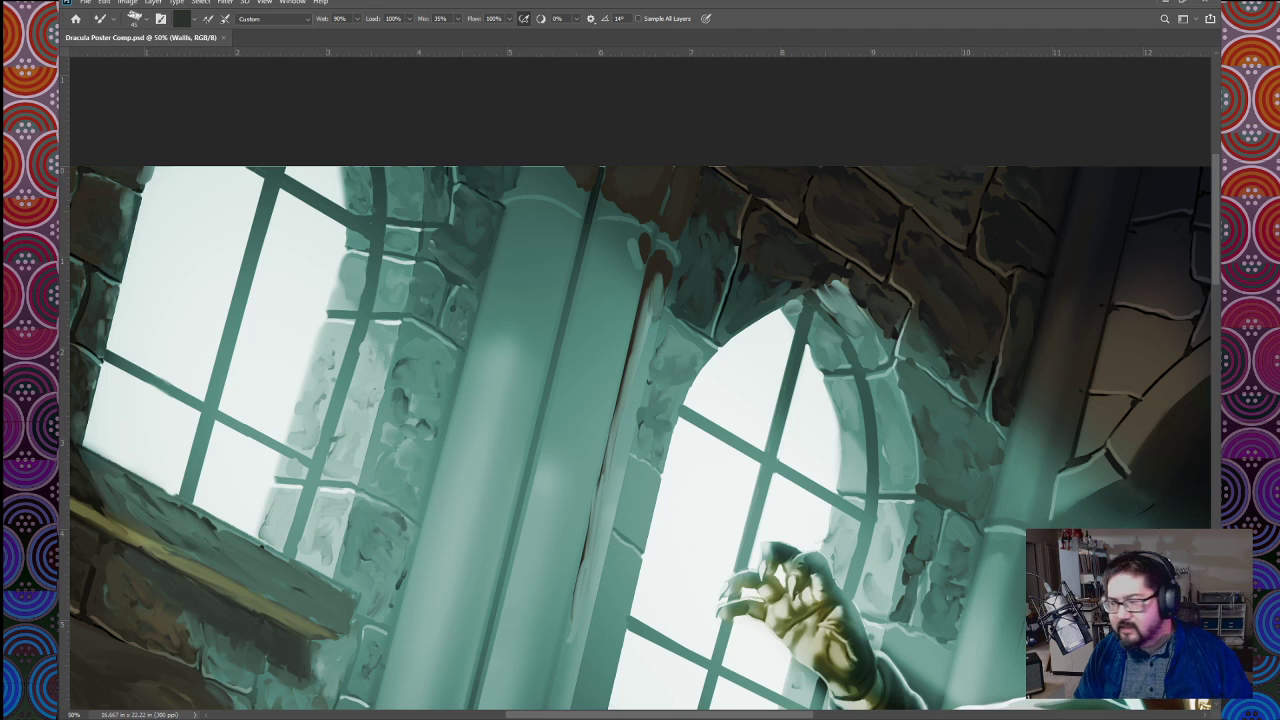
mouse_move(641, 497)
left_mouse_down()
mouse_move(636, 524)
mouse_move(643, 478)
mouse_move(652, 496)
left_mouse_up()
left_click(654, 496)
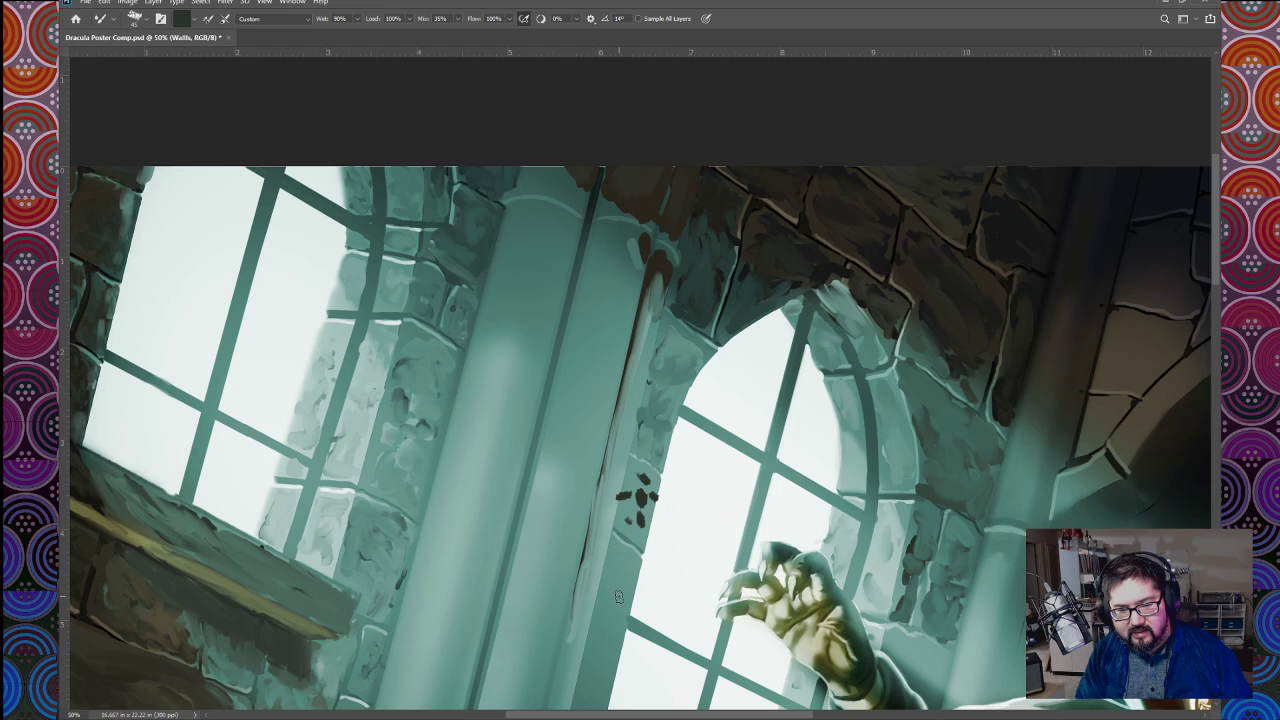
Step: Sample the teal wall colour and blend the dark marks into the stone block between the column and the arched window
key("ctrl+minus")
key("ctrl+plus")
left_click(662, 409, "alt")
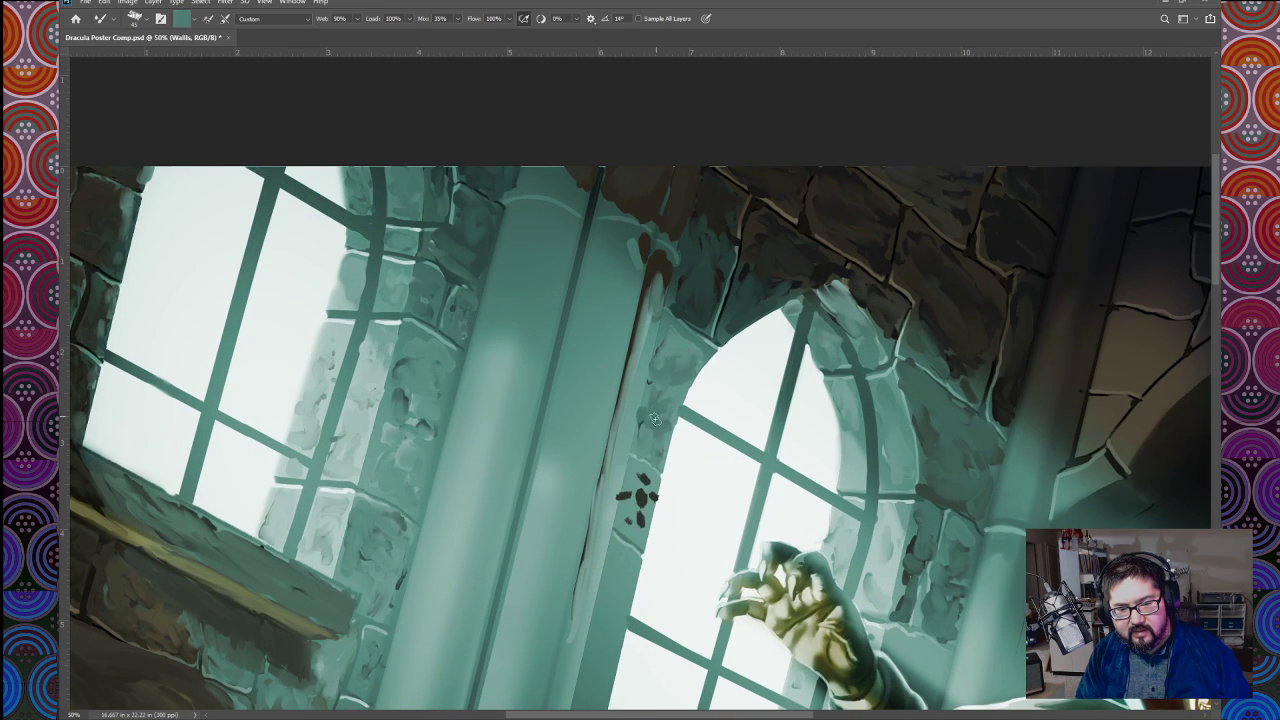
mouse_move(649, 511)
left_mouse_down()
mouse_move(628, 504)
mouse_move(637, 528)
mouse_move(643, 506)
left_mouse_up()
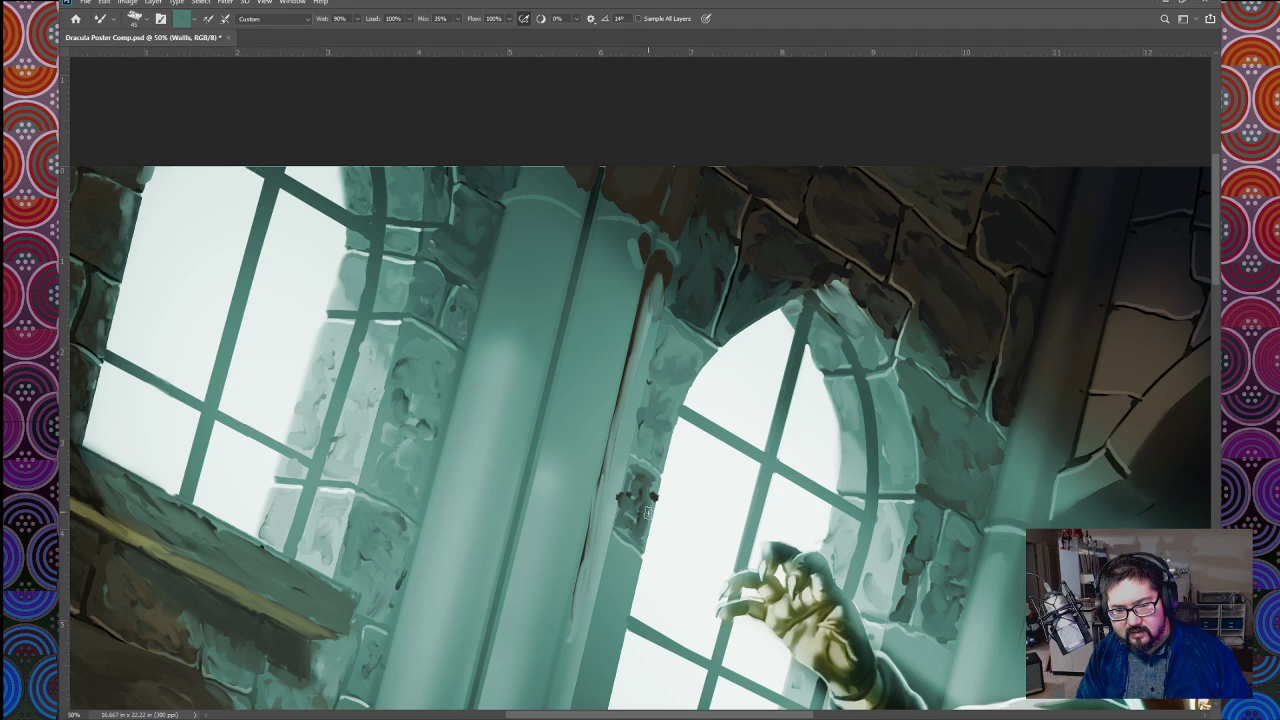
left_click(621, 565, "alt")
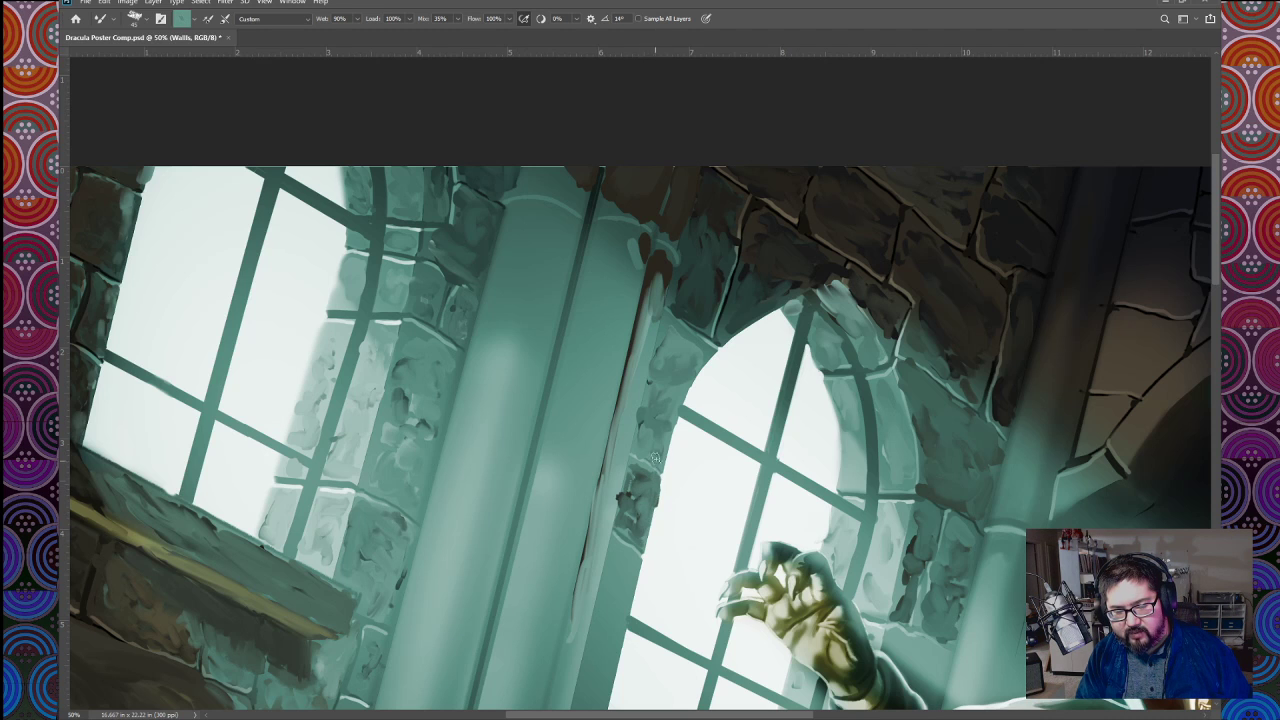
Step: Sample the near-white window light and paint bright highlights along the window-side edge of the textured stone block
left_click(650, 528, "alt")
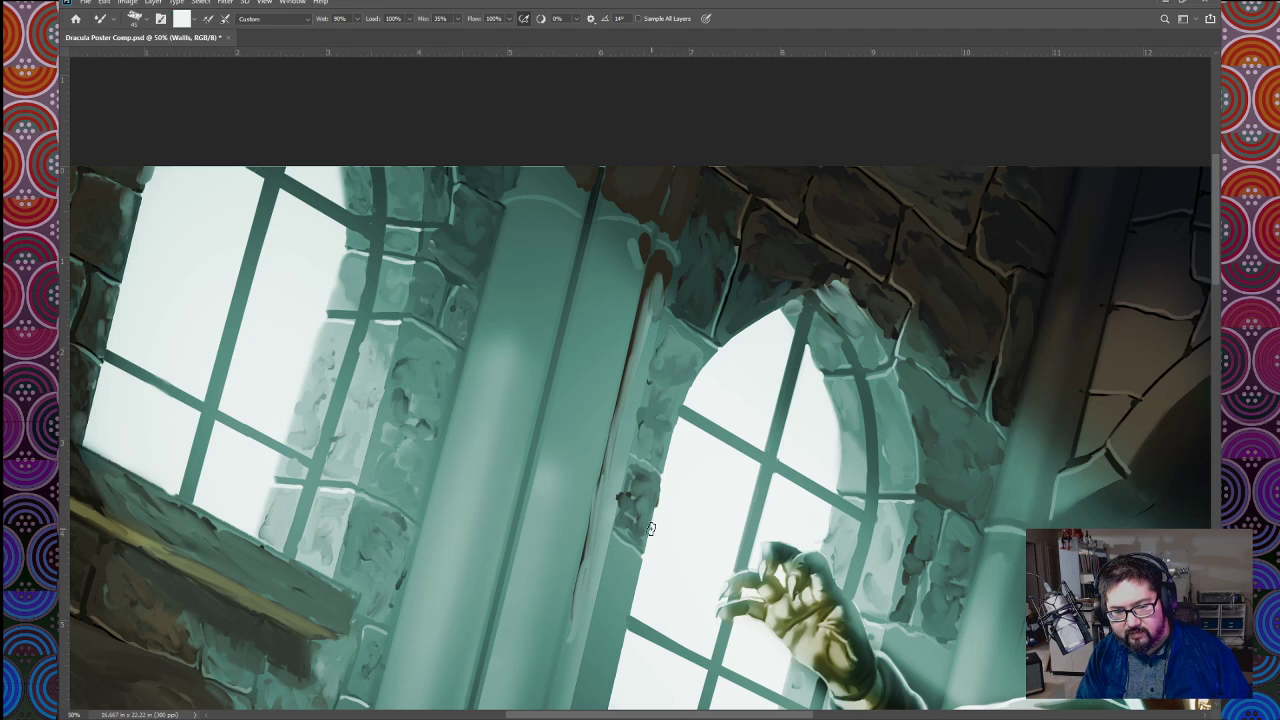
left_click(646, 520, "alt")
left_click_drag(643, 520, 654, 486)
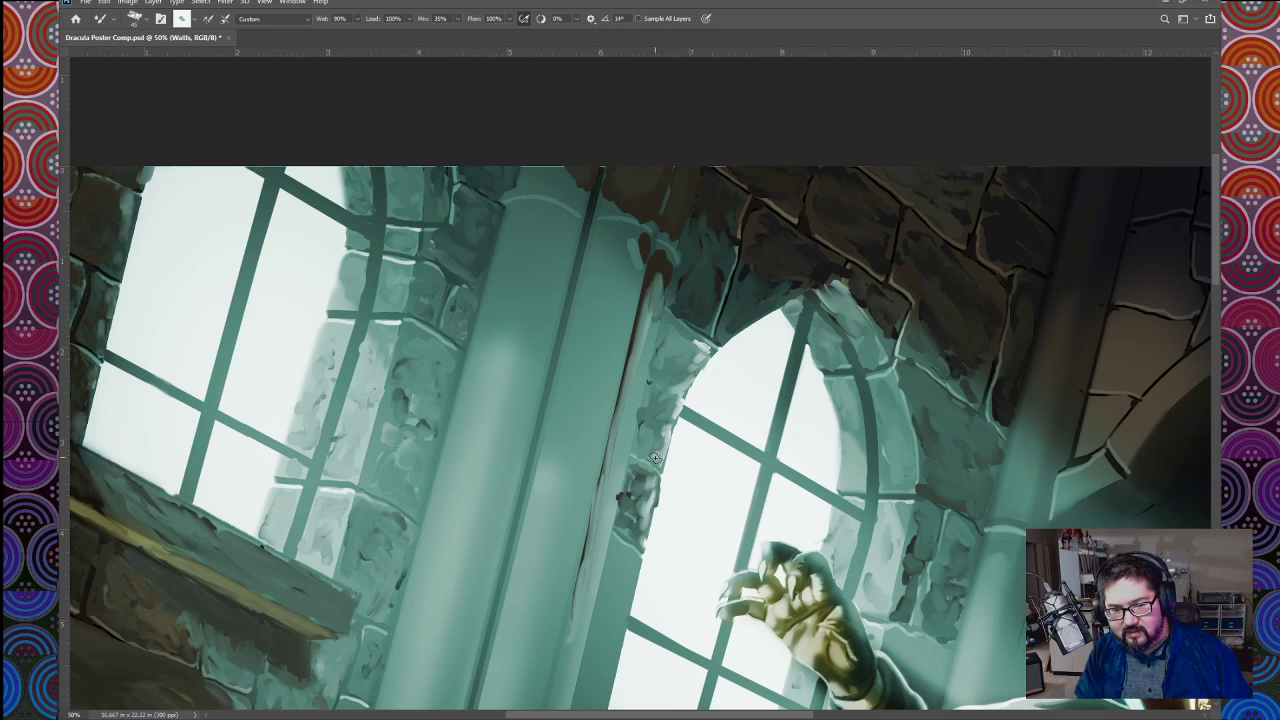
mouse_move(656, 483)
left_mouse_down()
mouse_move(642, 545)
mouse_move(635, 527)
left_mouse_up()
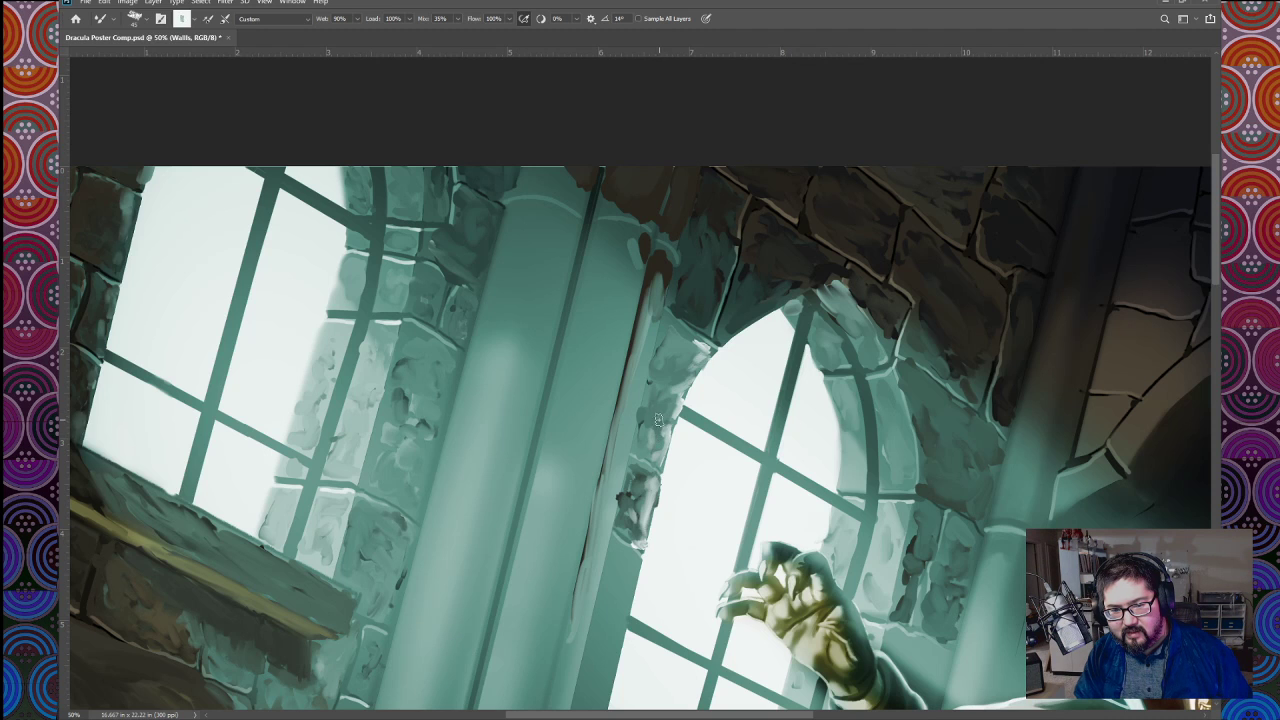
Step: Paint teal shading and near-white rim highlights on the stones along the arched window's inner edge, using a smaller brush for the fine edges
left_click(656, 422, "alt")
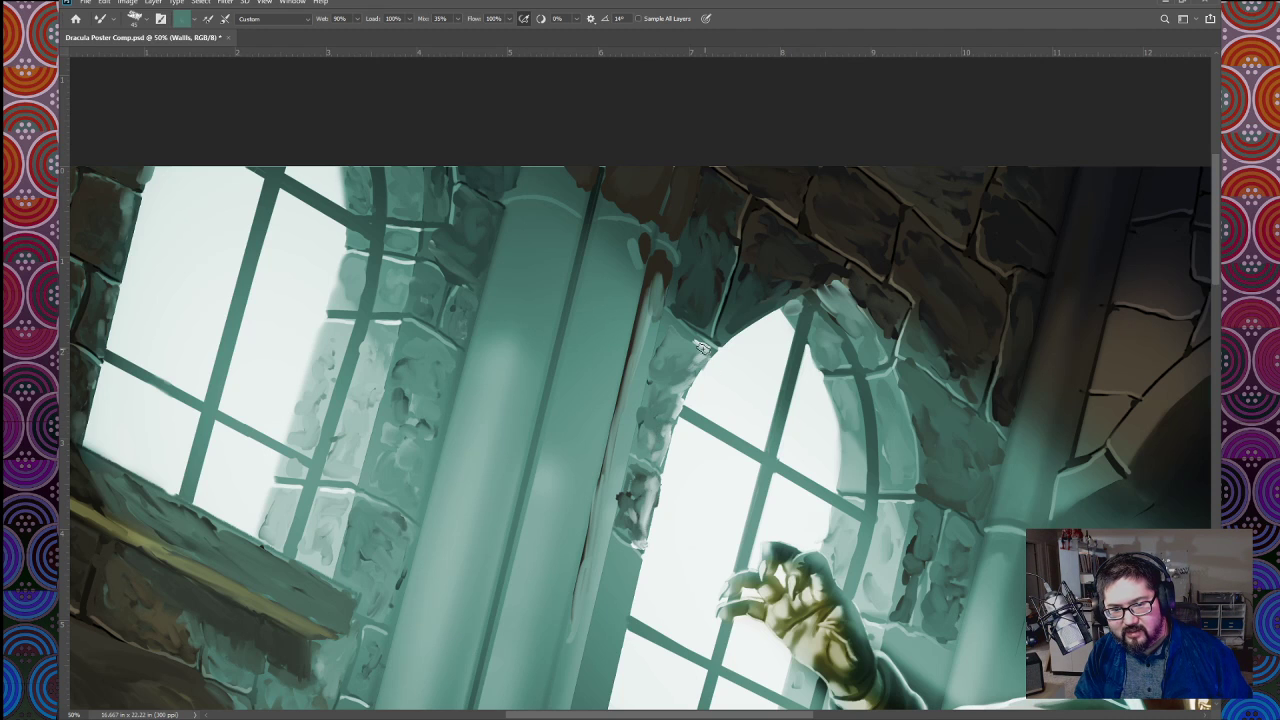
left_click(708, 372, "alt")
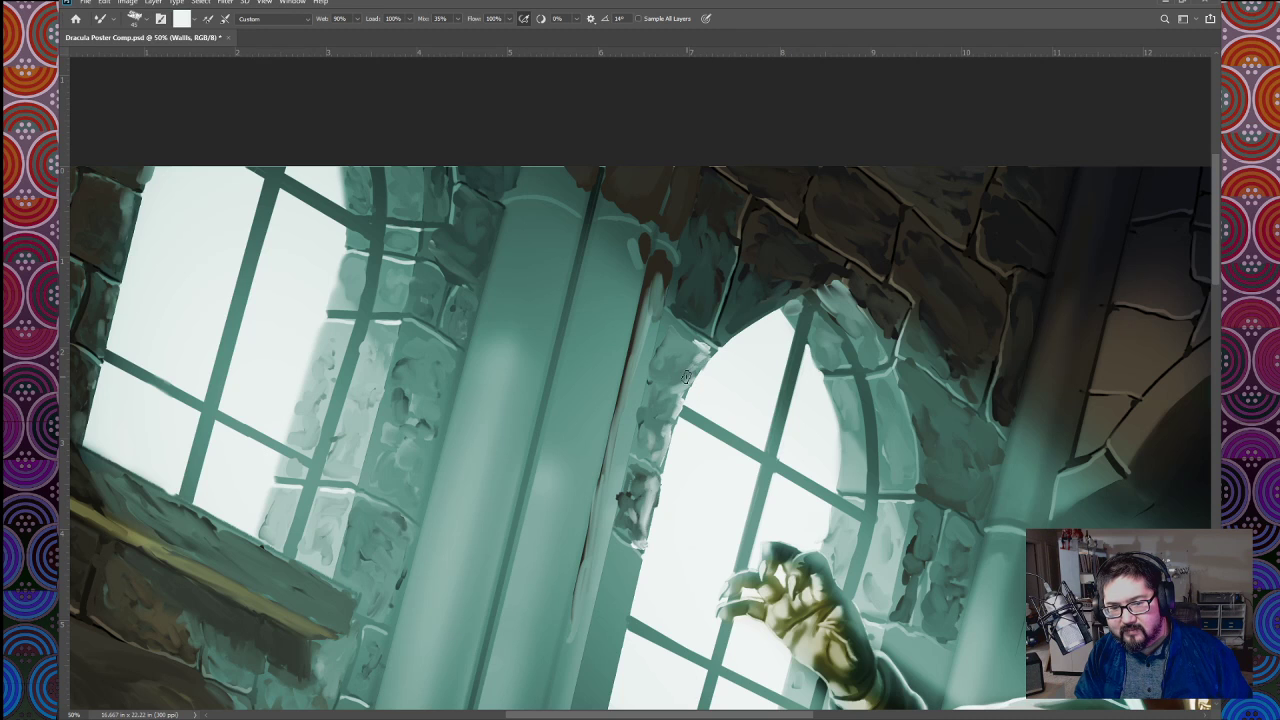
left_click(678, 376, "alt")
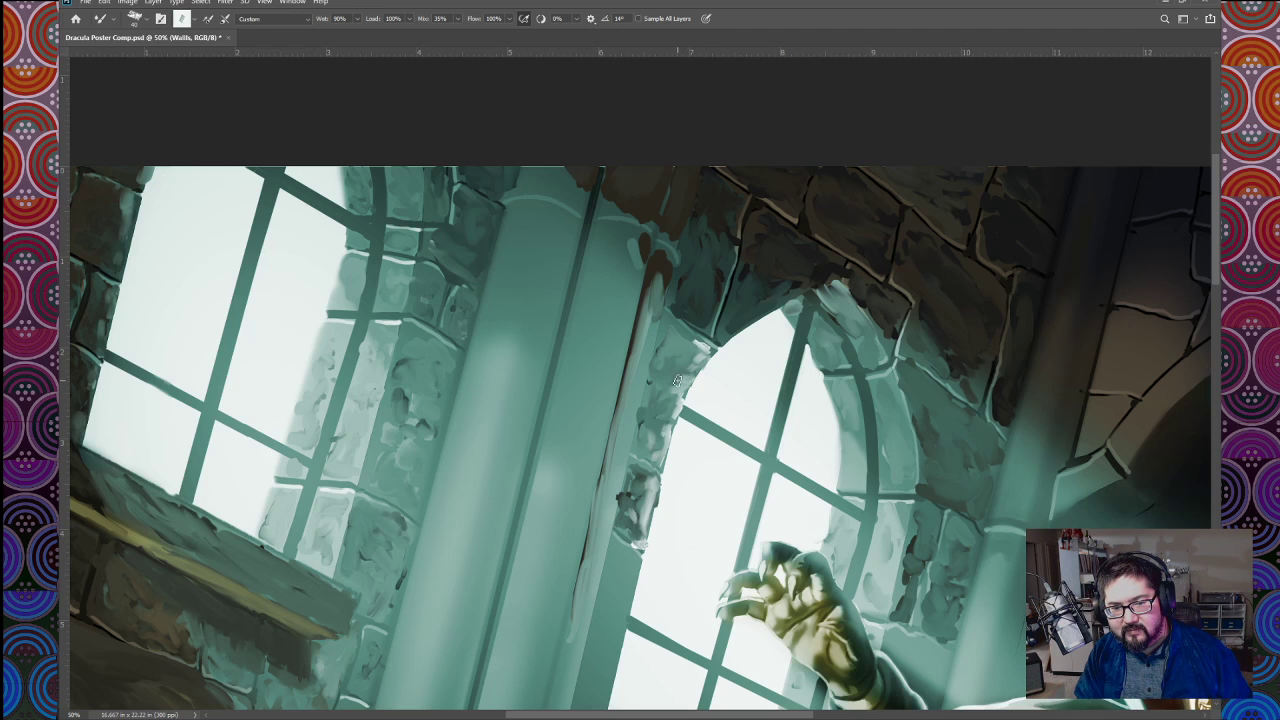
left_click_drag(684, 380, 710, 352)
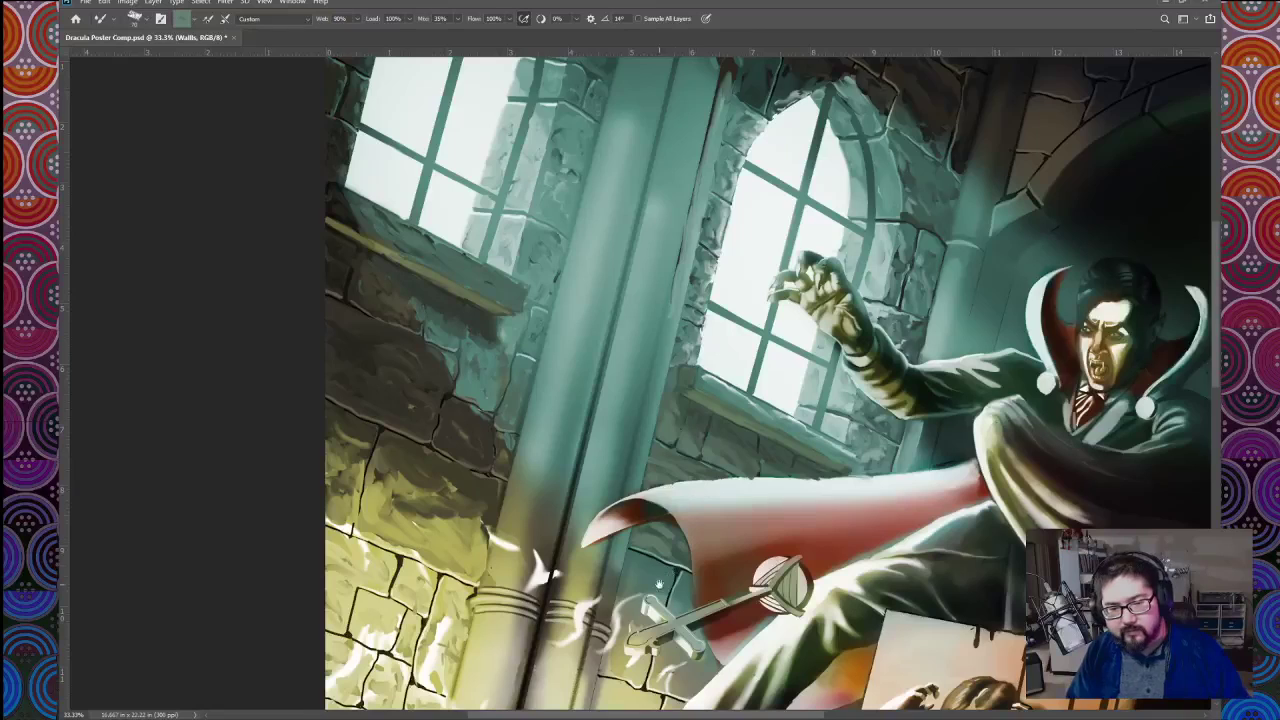
left_click_drag(658, 560, 701, 476)
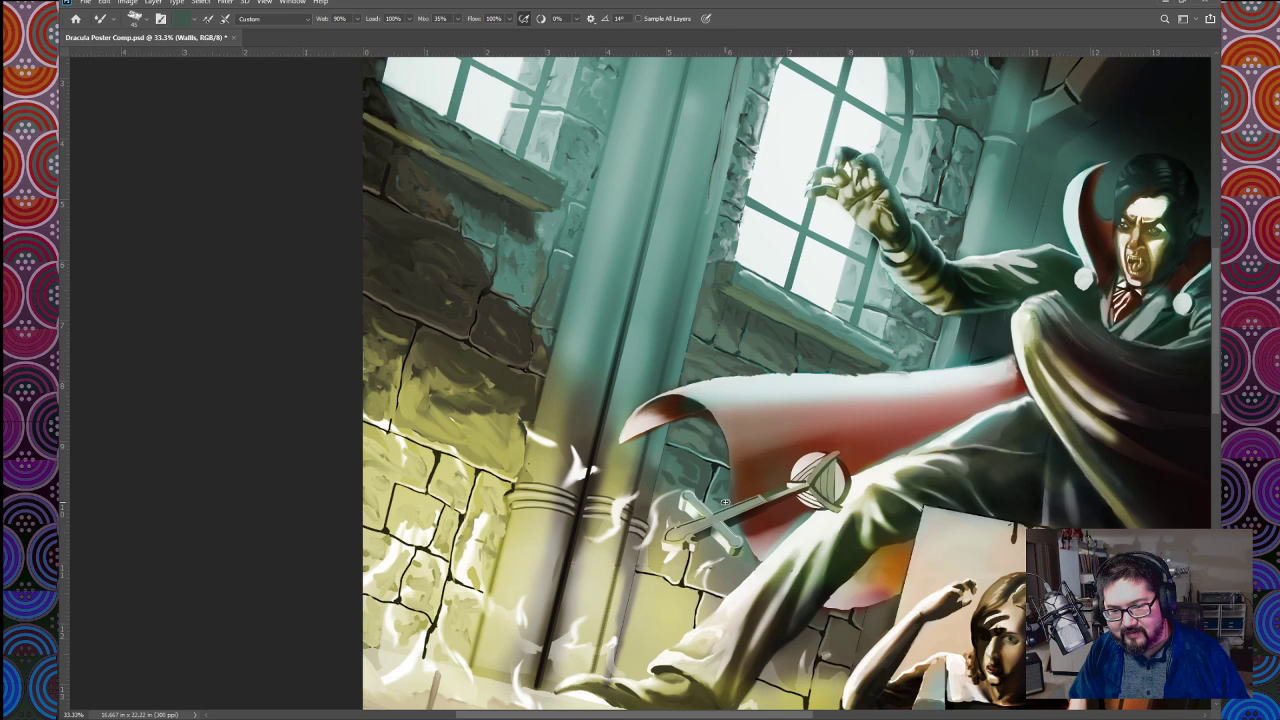
Step: Texture the wall stones beneath the cape's tip with sampled teal and pale yellow, and save the poster
left_click(681, 467, "alt")
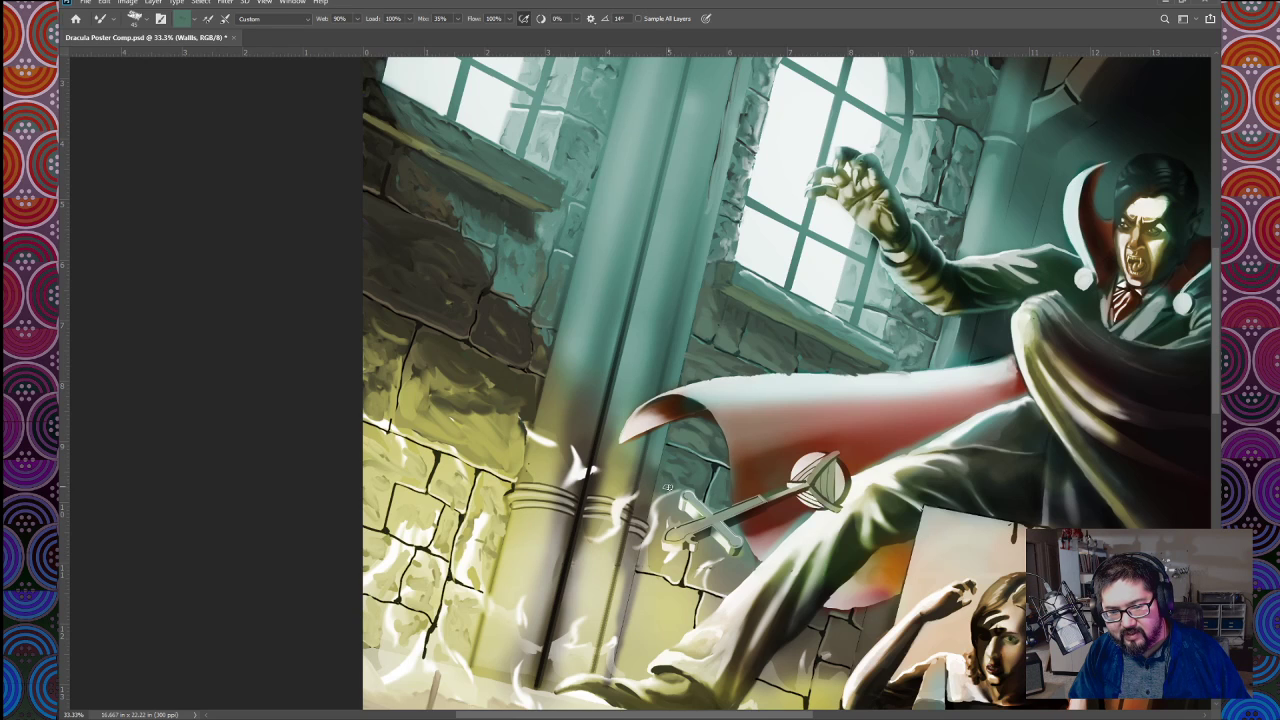
left_click(646, 566, "alt")
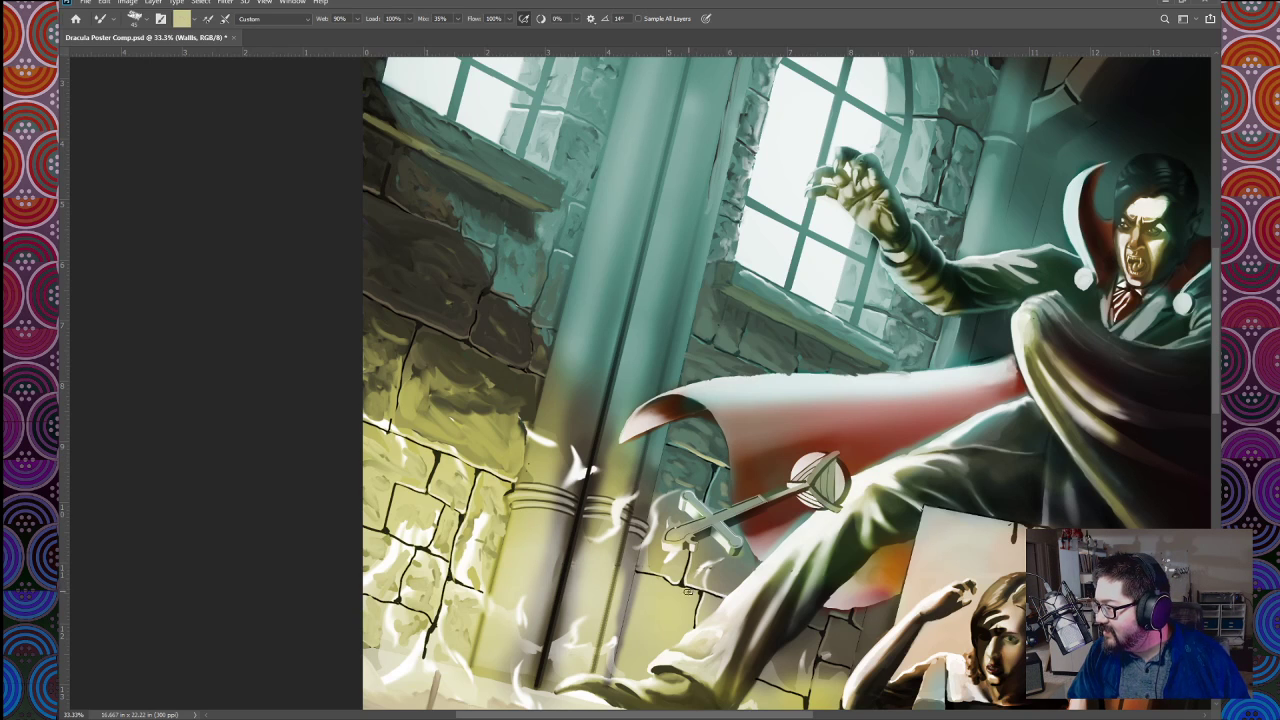
key("ctrl+s")
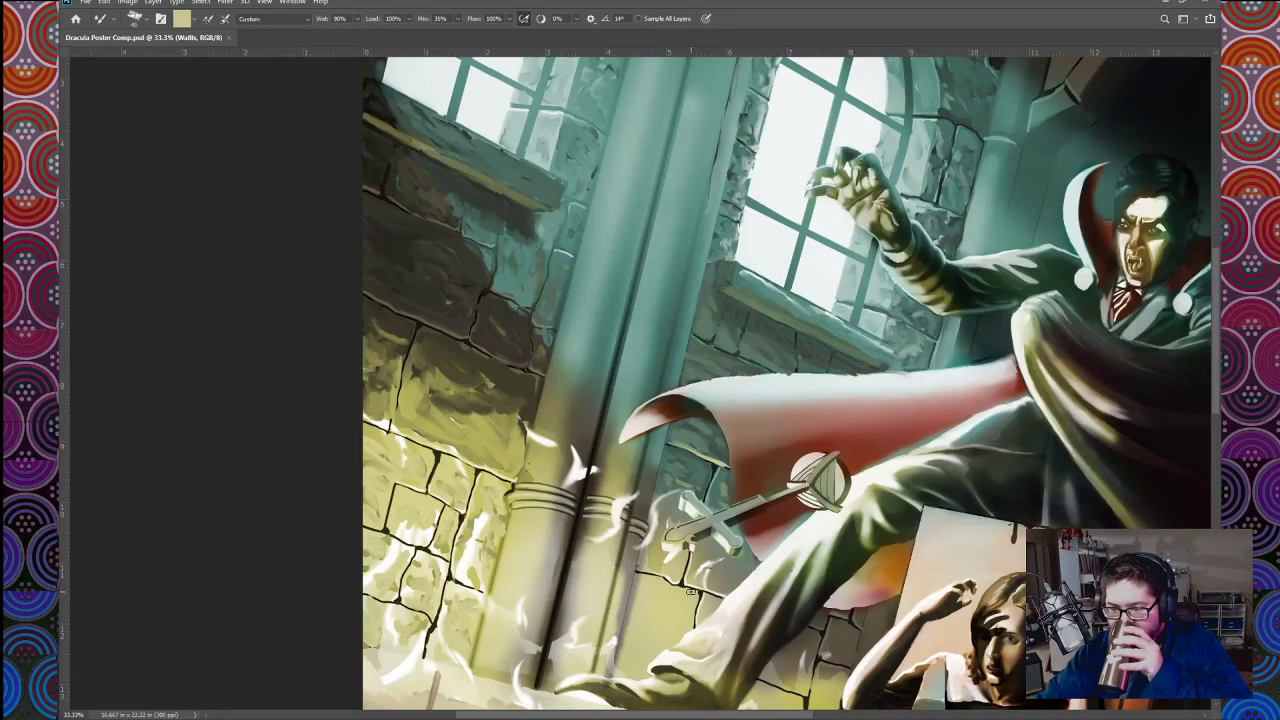
Step: Examine the whole poster and its upper half to judge how the repainted stone walls read
key("ctrl+0")
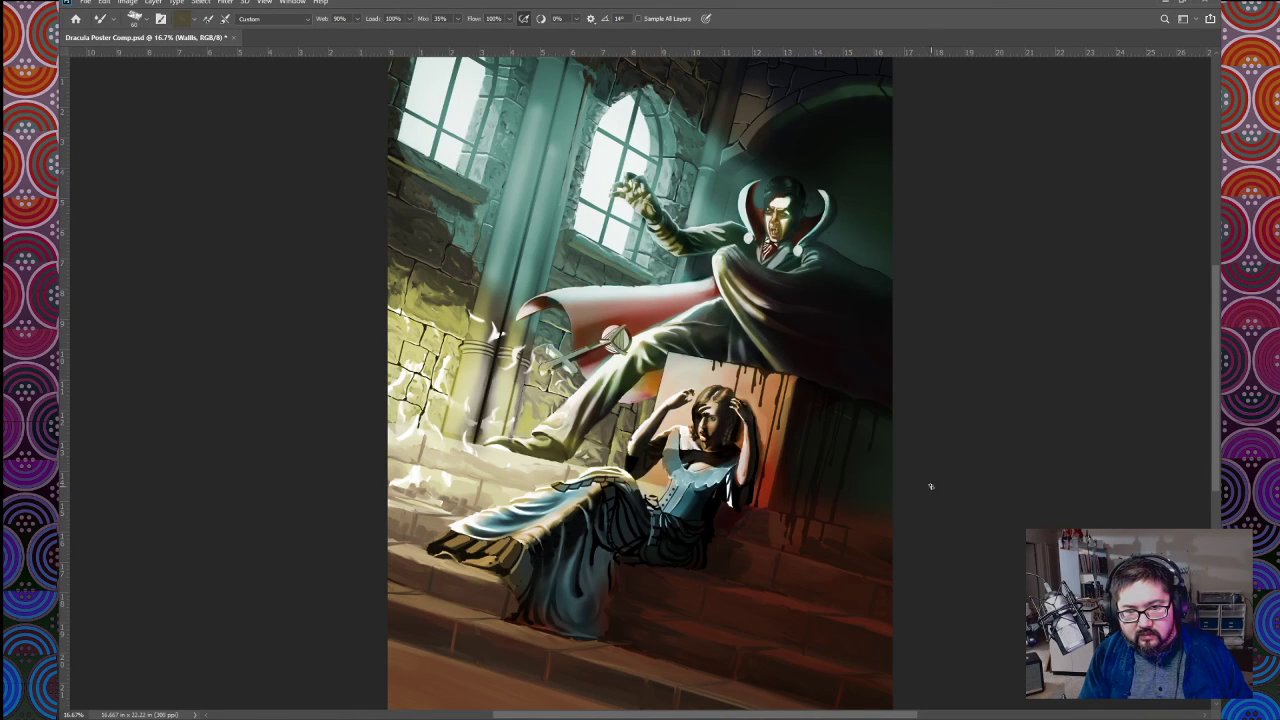
key("ctrl+plus")
left_click_drag(598, 342, 674, 622)
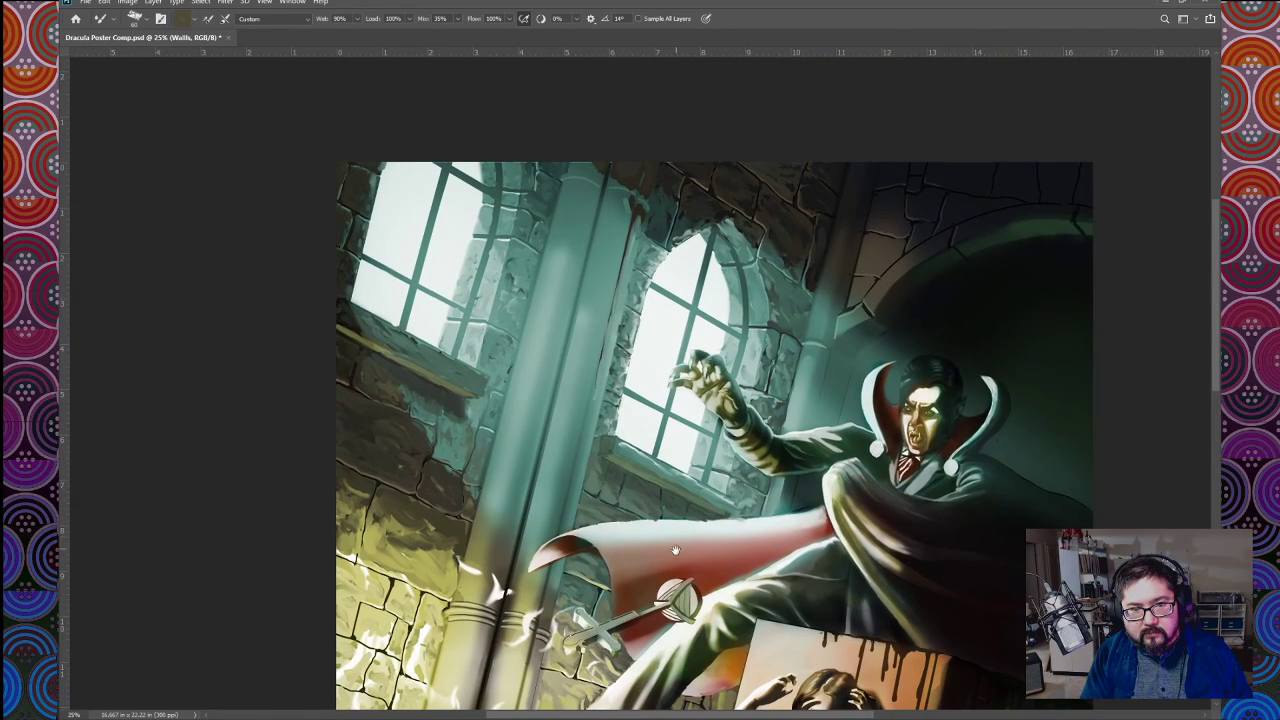
left_click_drag(676, 550, 680, 514)
left_click_drag(761, 506, 751, 505)
left_click_drag(838, 537, 815, 514)
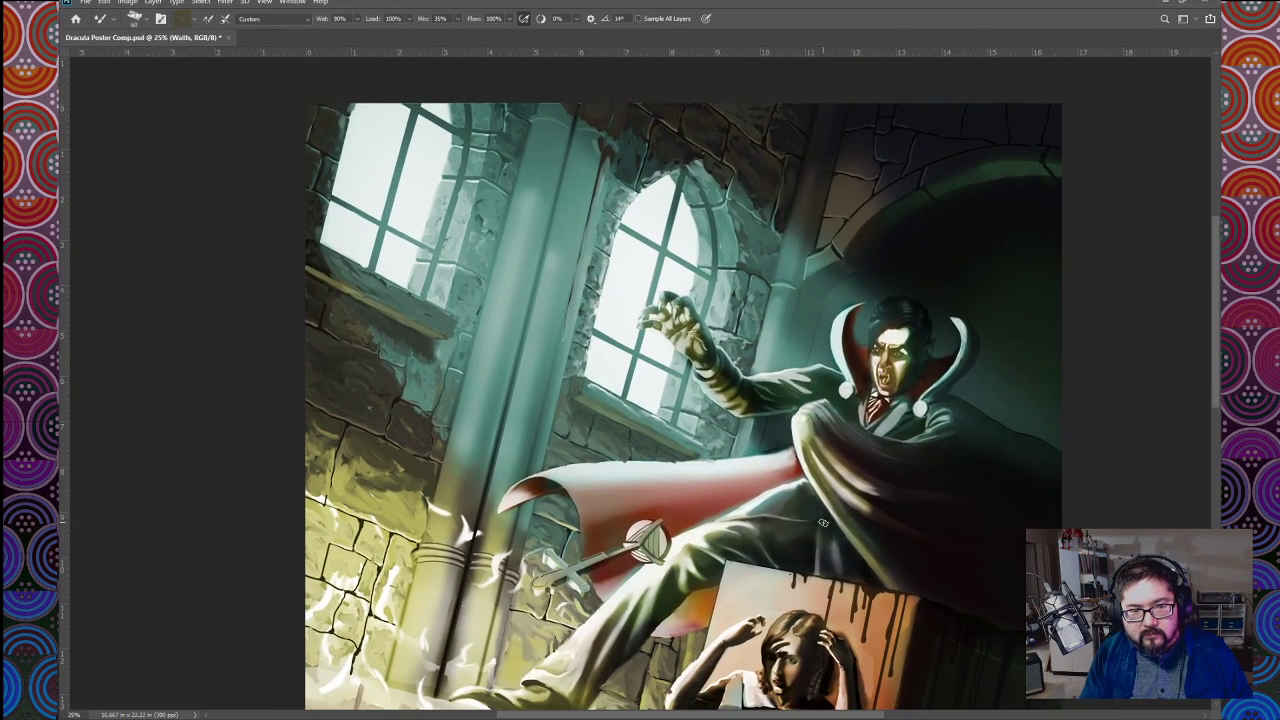
key("ctrl+minus")
key("ctrl+minus")
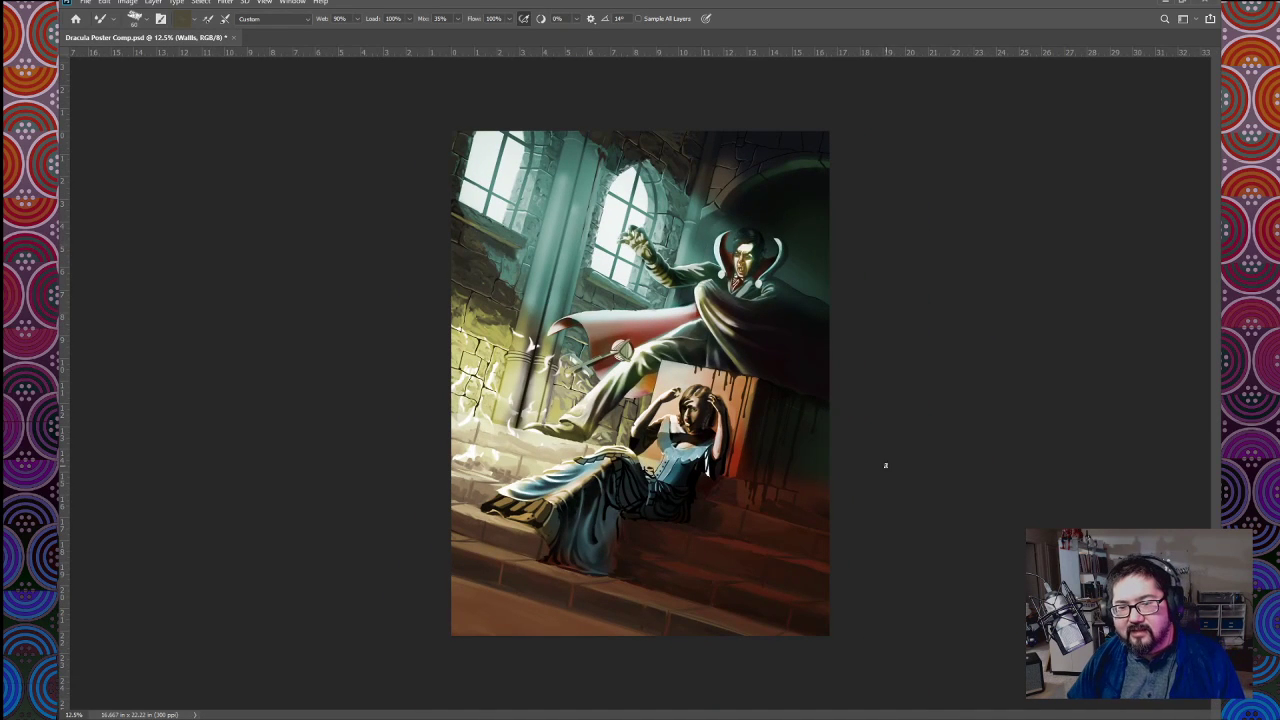
Step: Compare the castle walls with and without the newly painted stone texture
left_click(1039, 420)
left_click(1039, 420)
left_click(1039, 420)
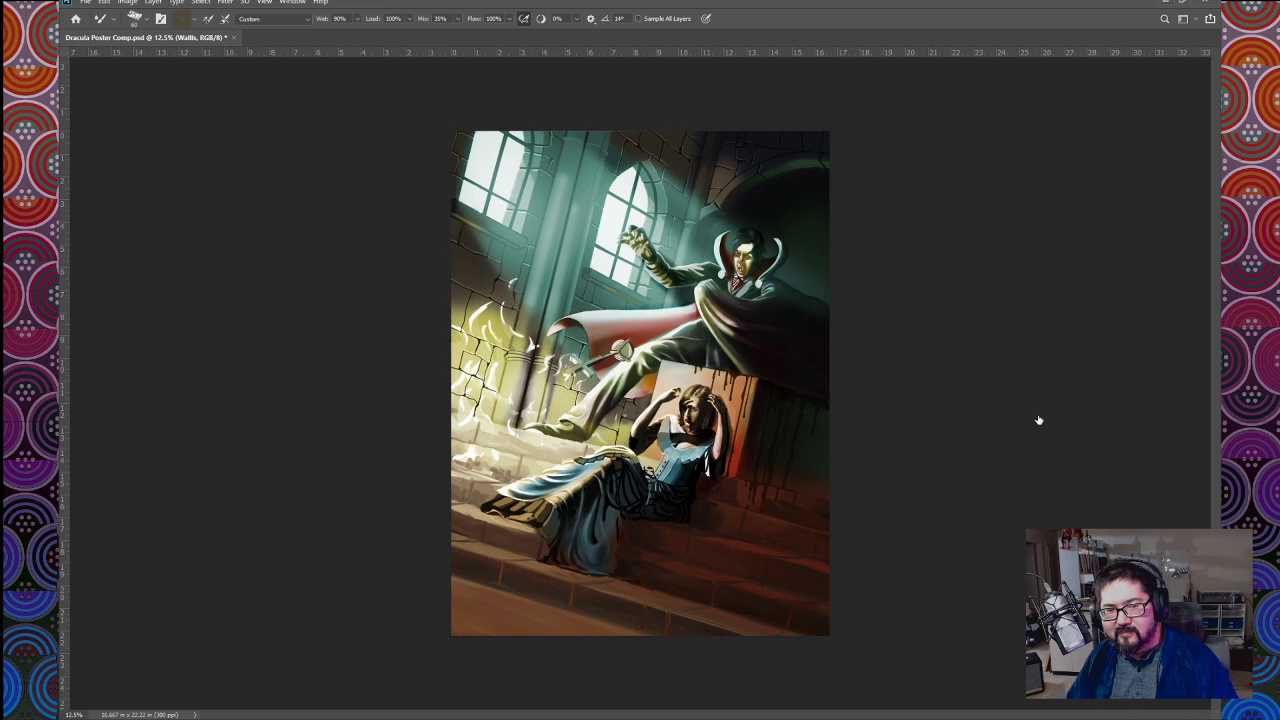
left_click(1039, 420)
left_click(1039, 420)
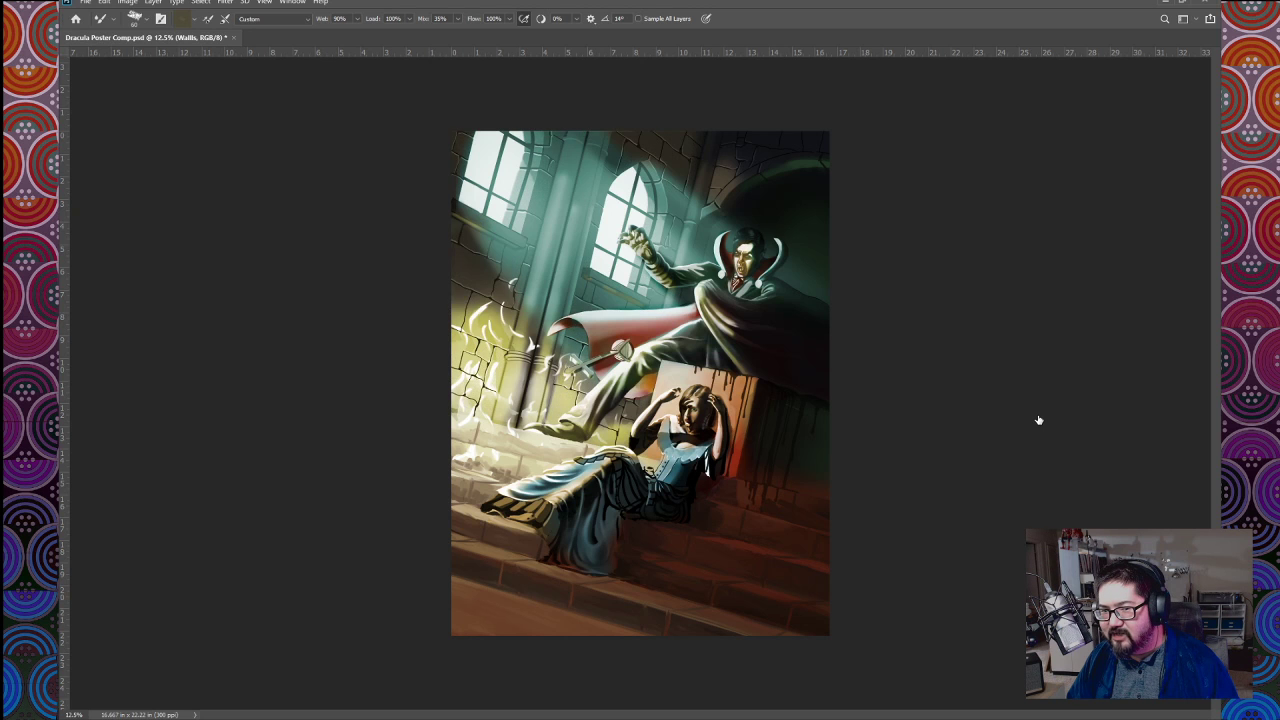
left_click(1039, 420)
left_click(1039, 420)
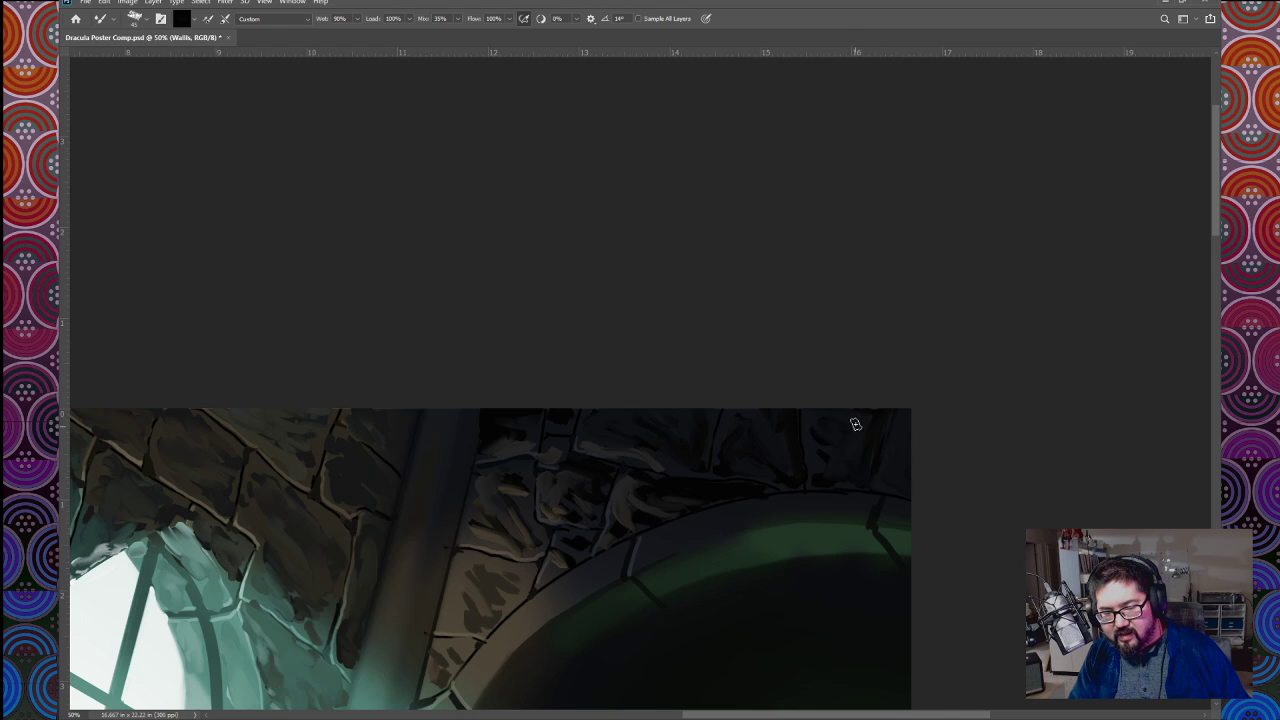
Step: Paint near-black cracks and muted grey-brown texture on the shadowed stones above the dark archway, beside the column
left_click_drag(779, 521, 839, 481)
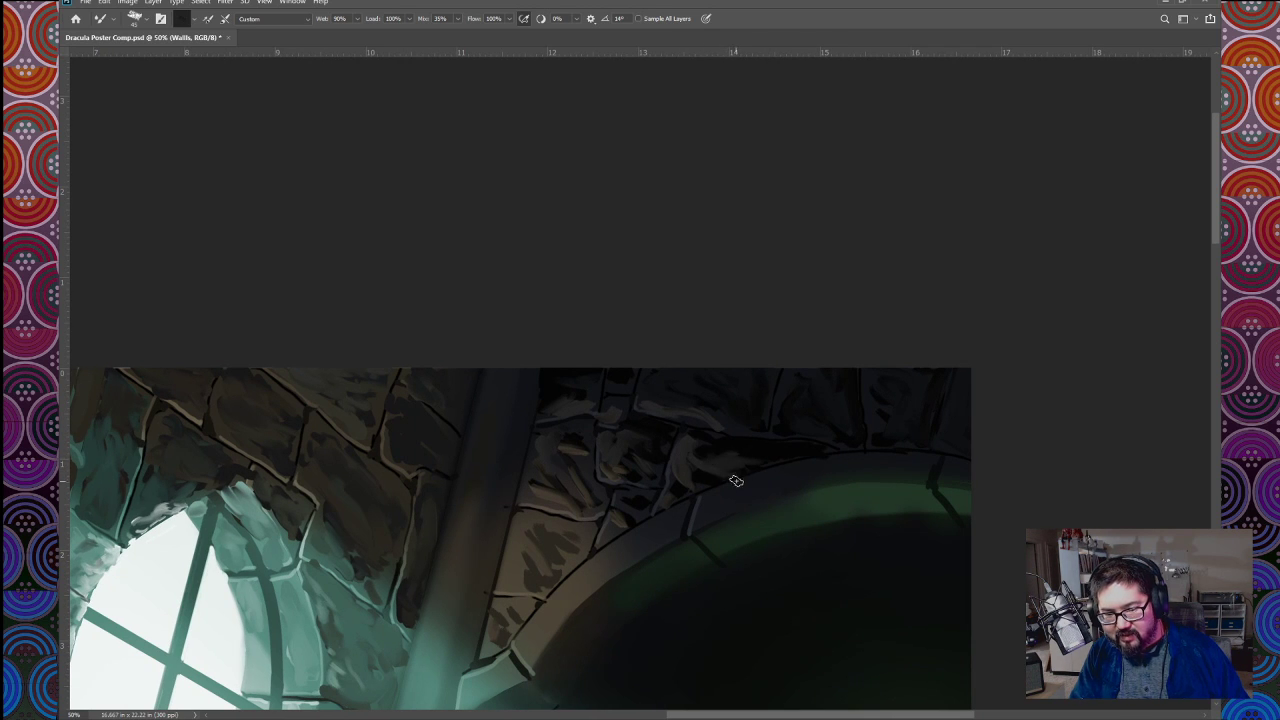
left_click_drag(686, 477, 744, 484)
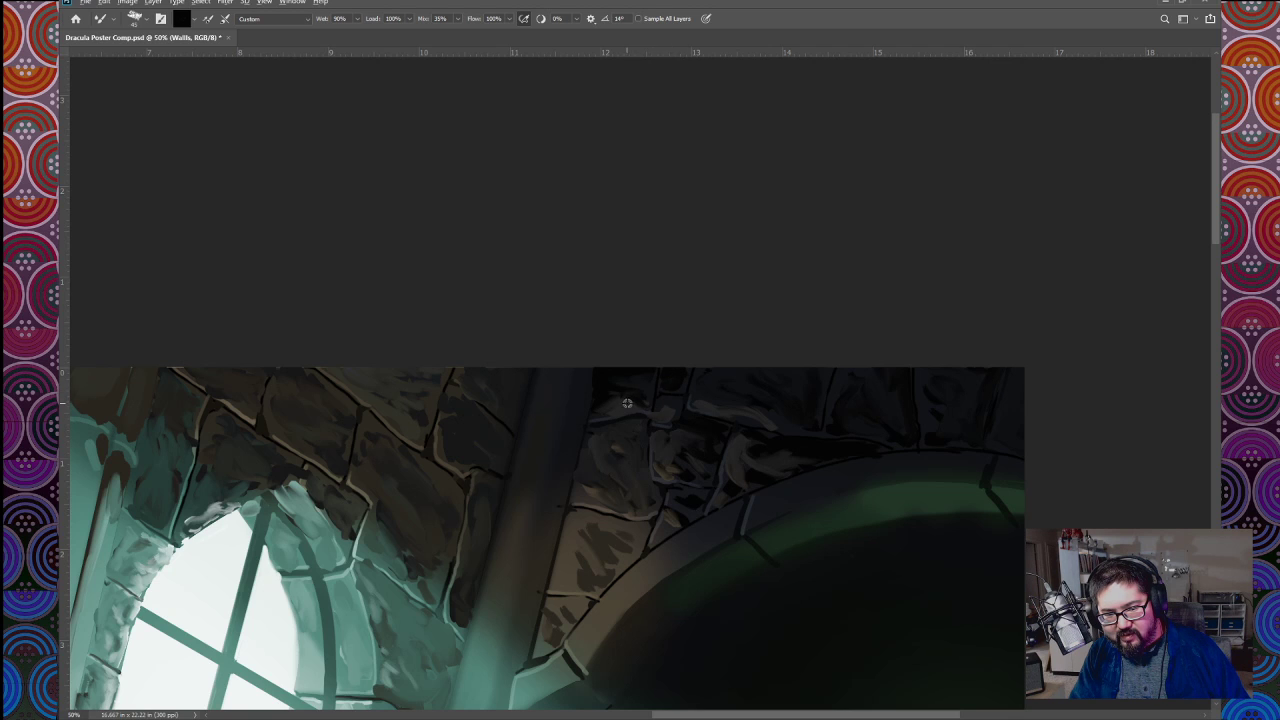
left_click(674, 389, "alt")
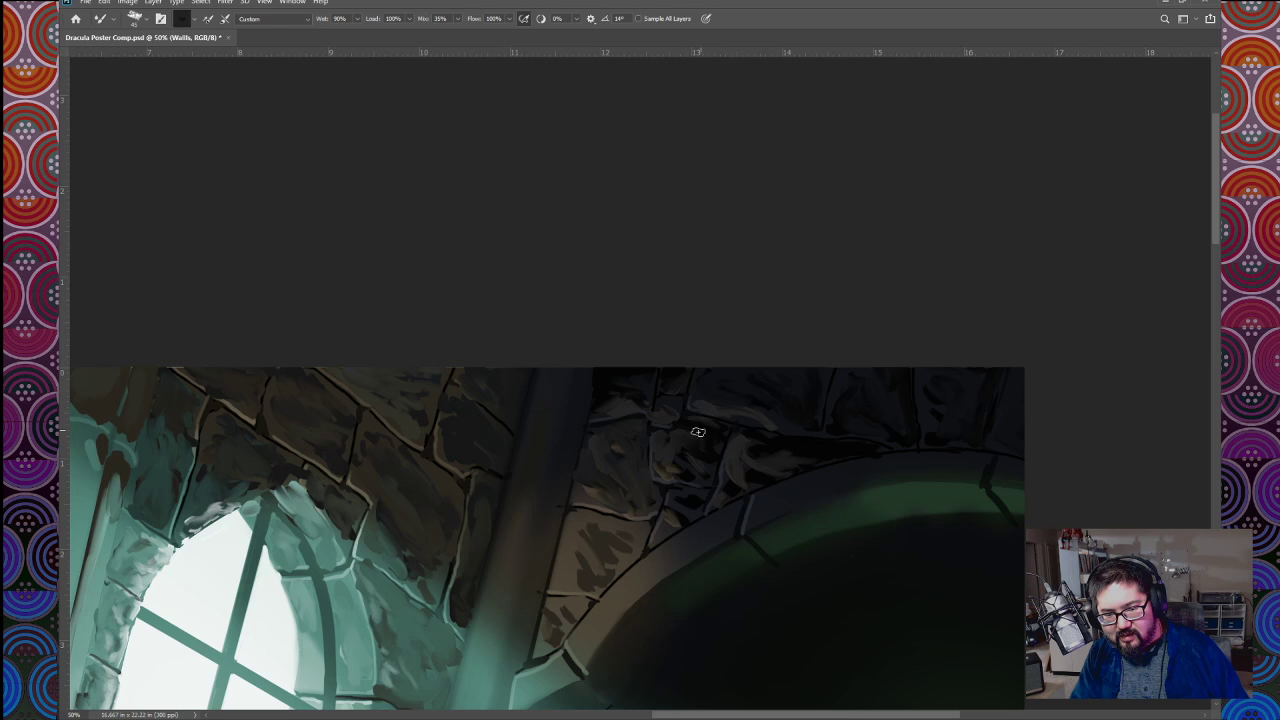
Step: Texture the small stones and the larger tan block along the dark archway's outer edge with sampled dark browns and black
left_click_drag(731, 511, 748, 491)
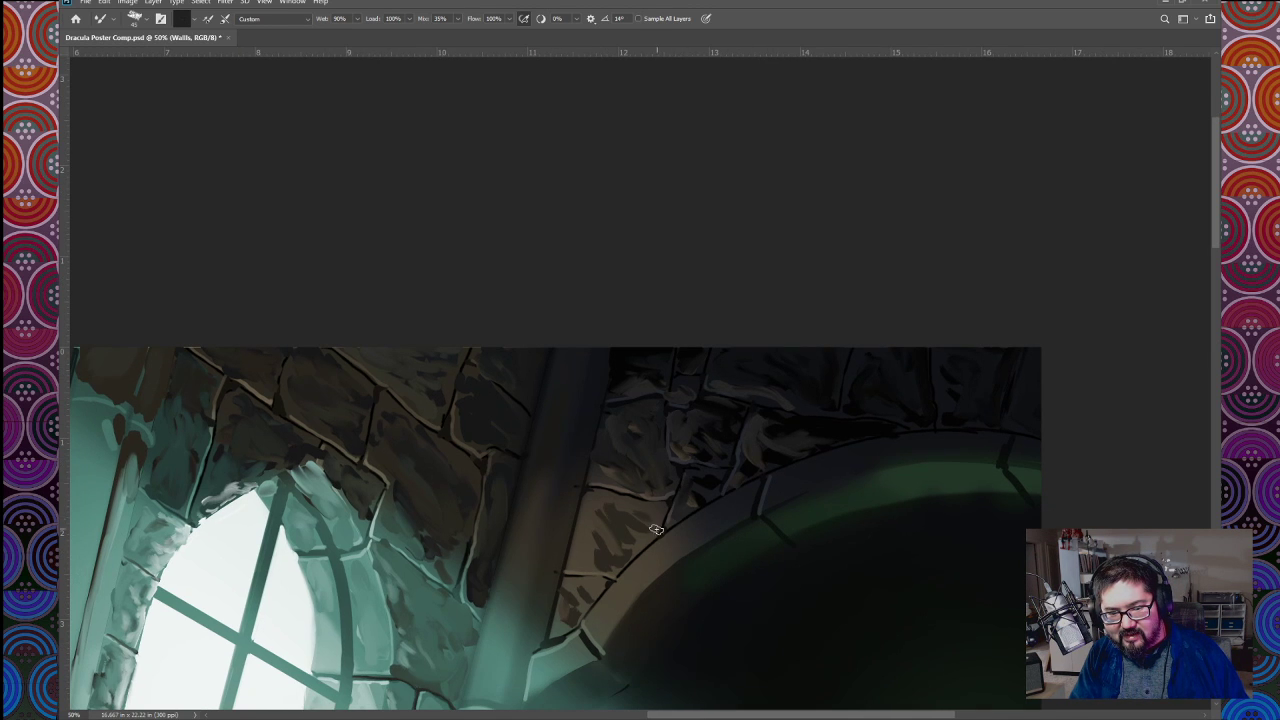
left_click(712, 480, "alt")
left_click_drag(696, 482, 714, 482)
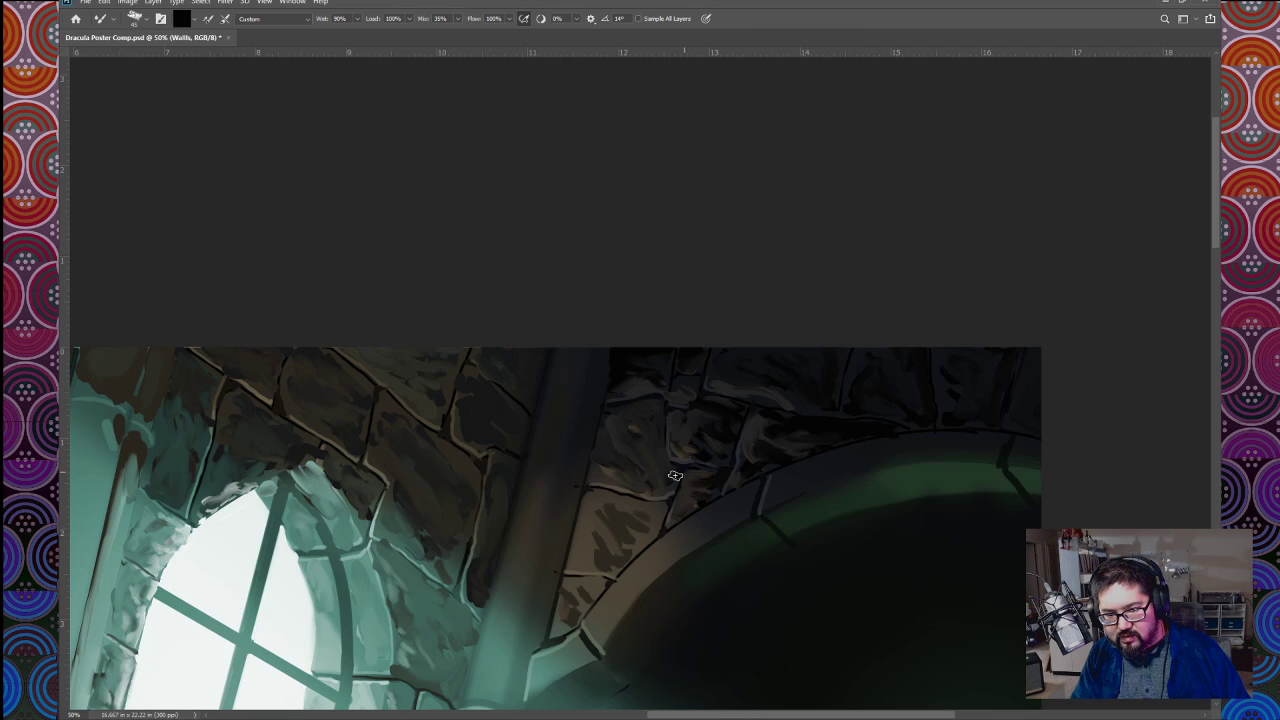
left_click(635, 508, "alt")
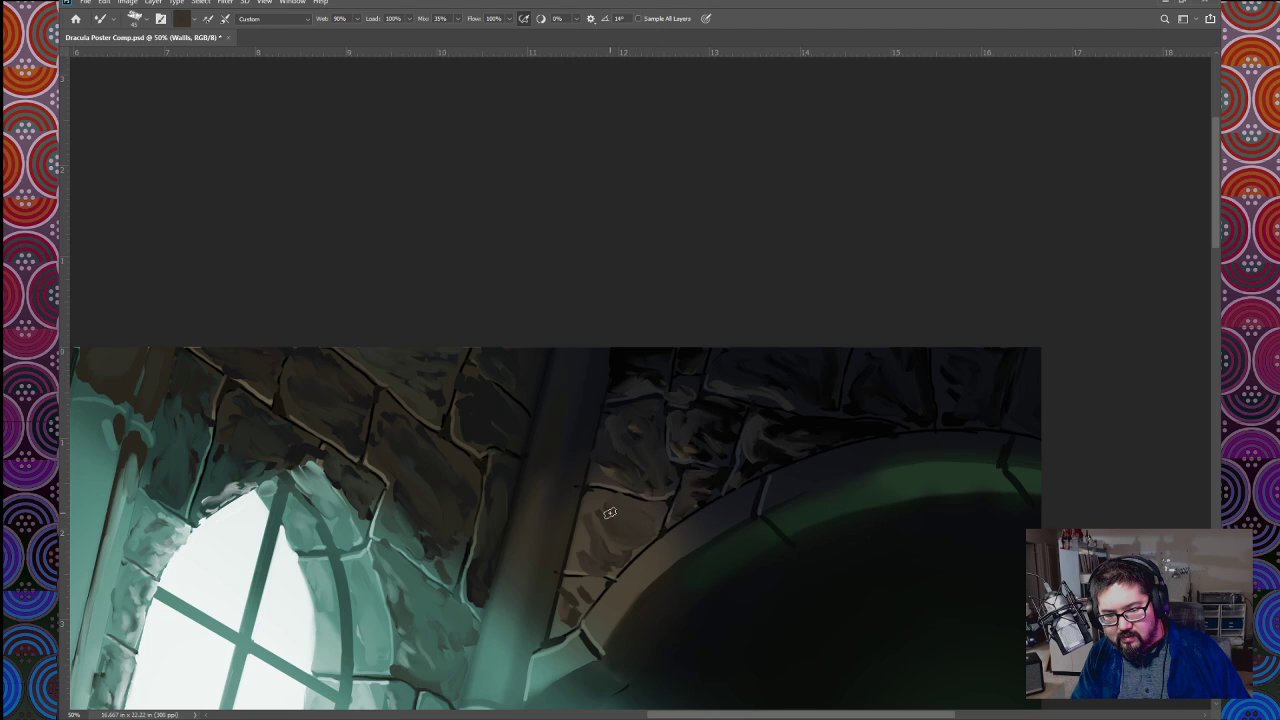
Step: Blend muted grey-brown and dark tones into the stones between the column and the archway, softening their highlights
left_click(591, 587, "alt")
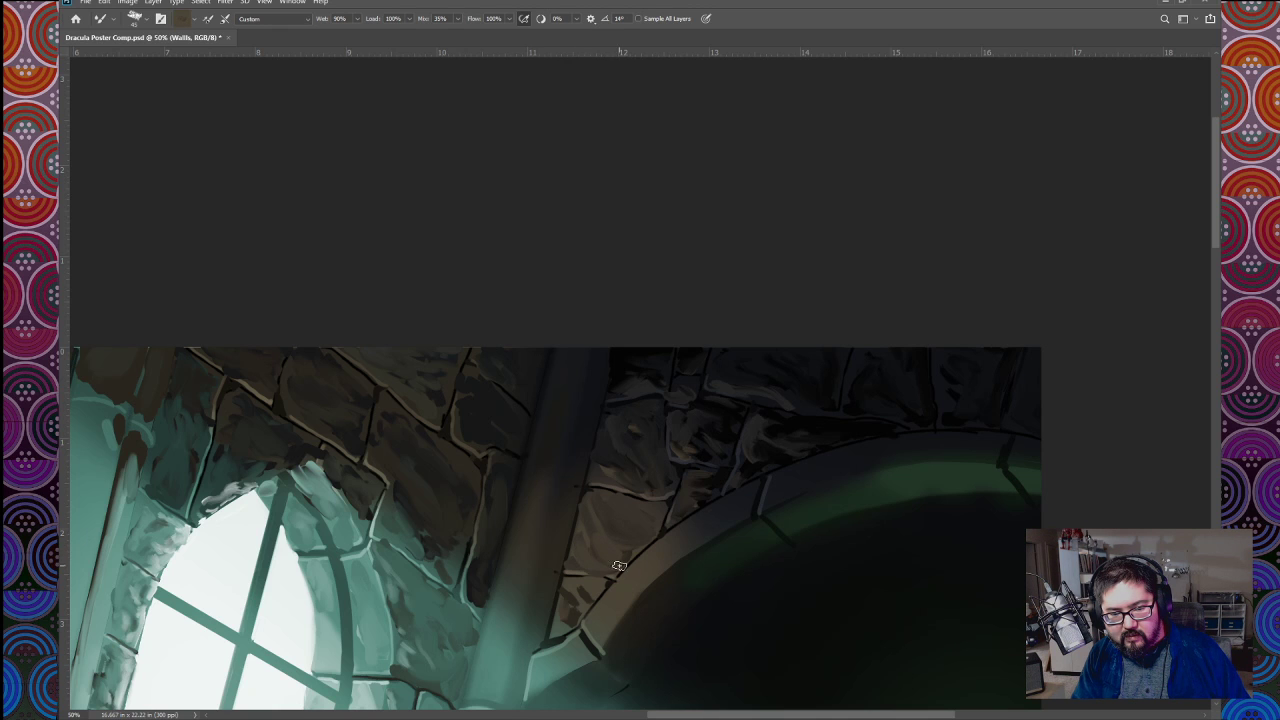
key("ctrl+minus")
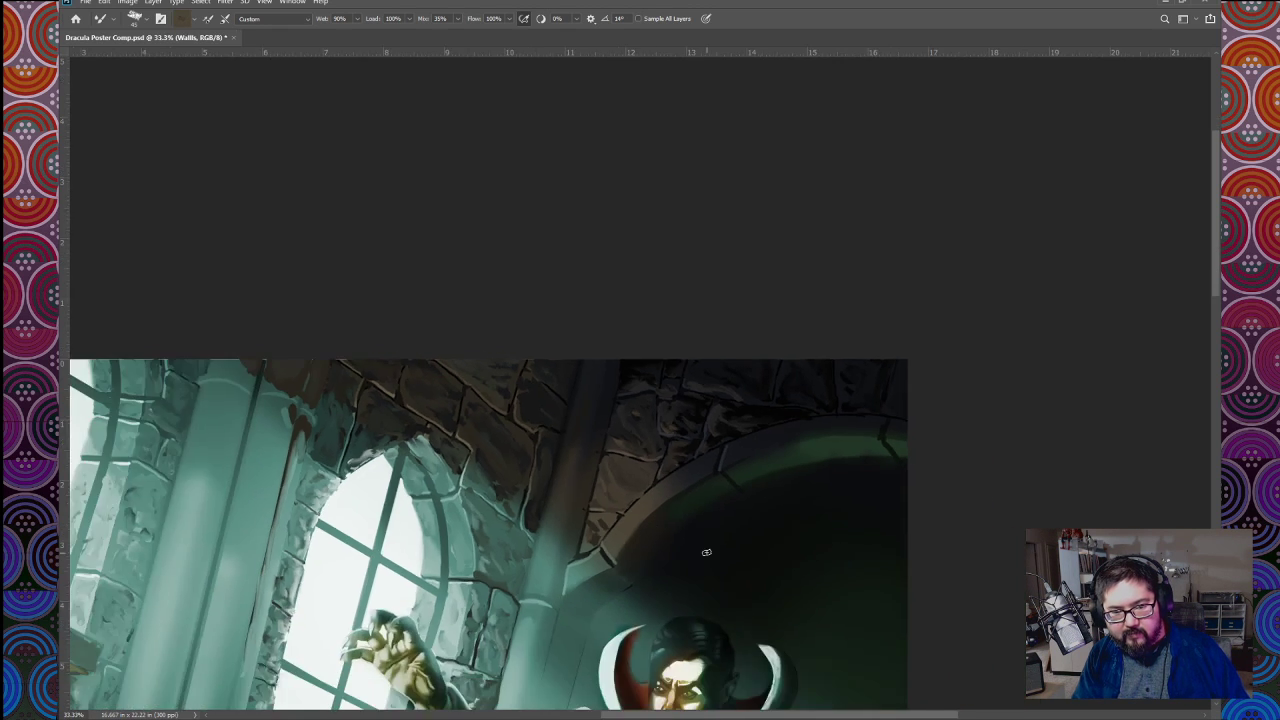
key("ctrl+plus")
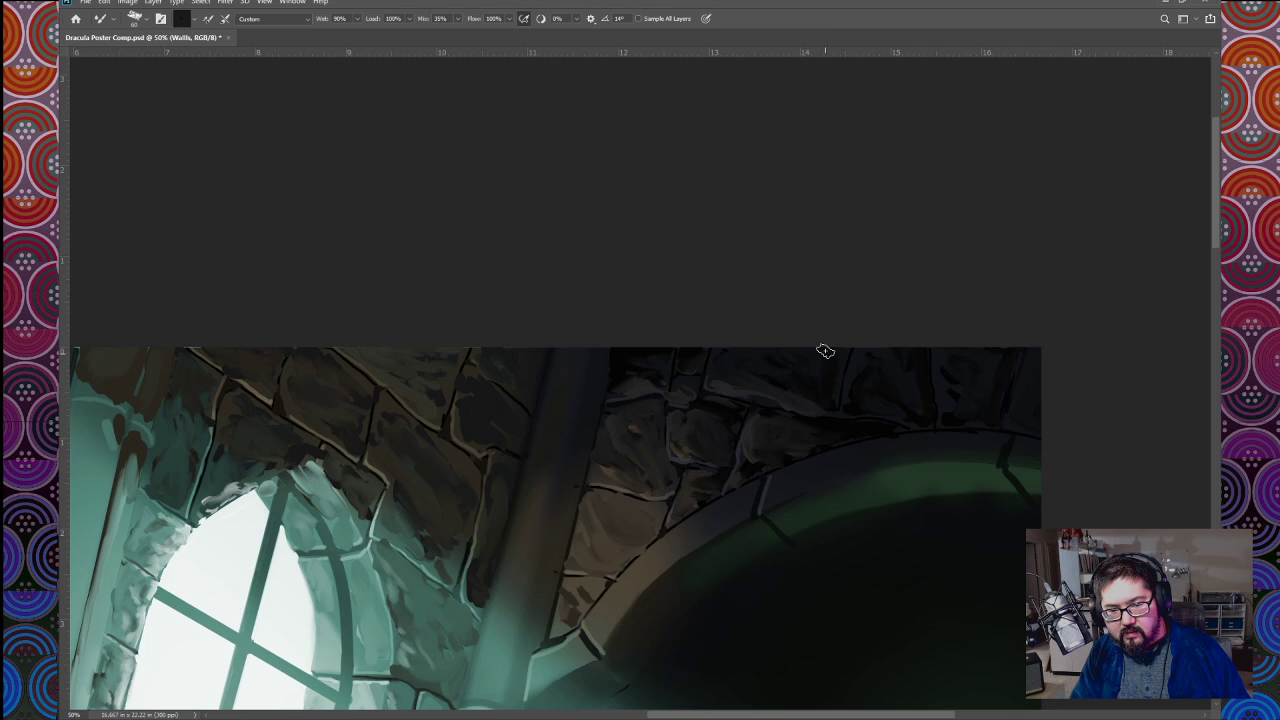
Step: Paint dark weathering strokes along the brown lower part of the archway's stone rim beside the column
left_click_drag(688, 593, 614, 514)
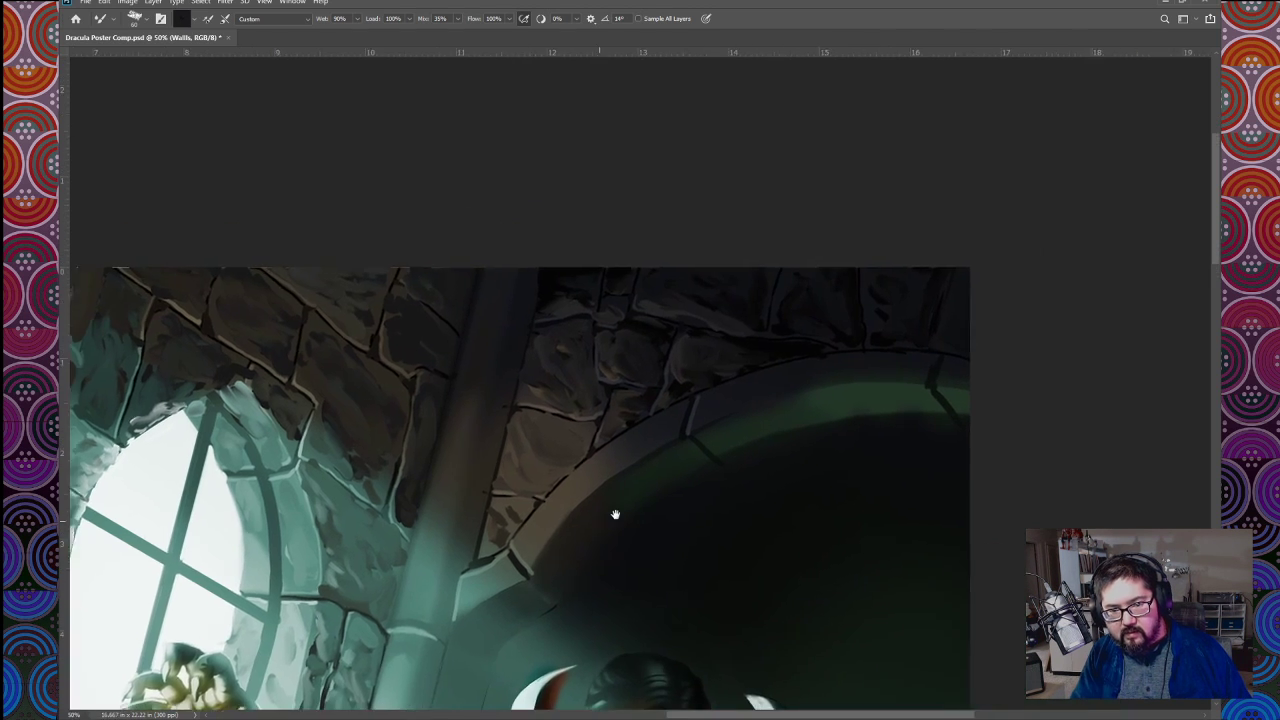
key("ctrl+minus")
key("ctrl+minus")
key("ctrl+minus")
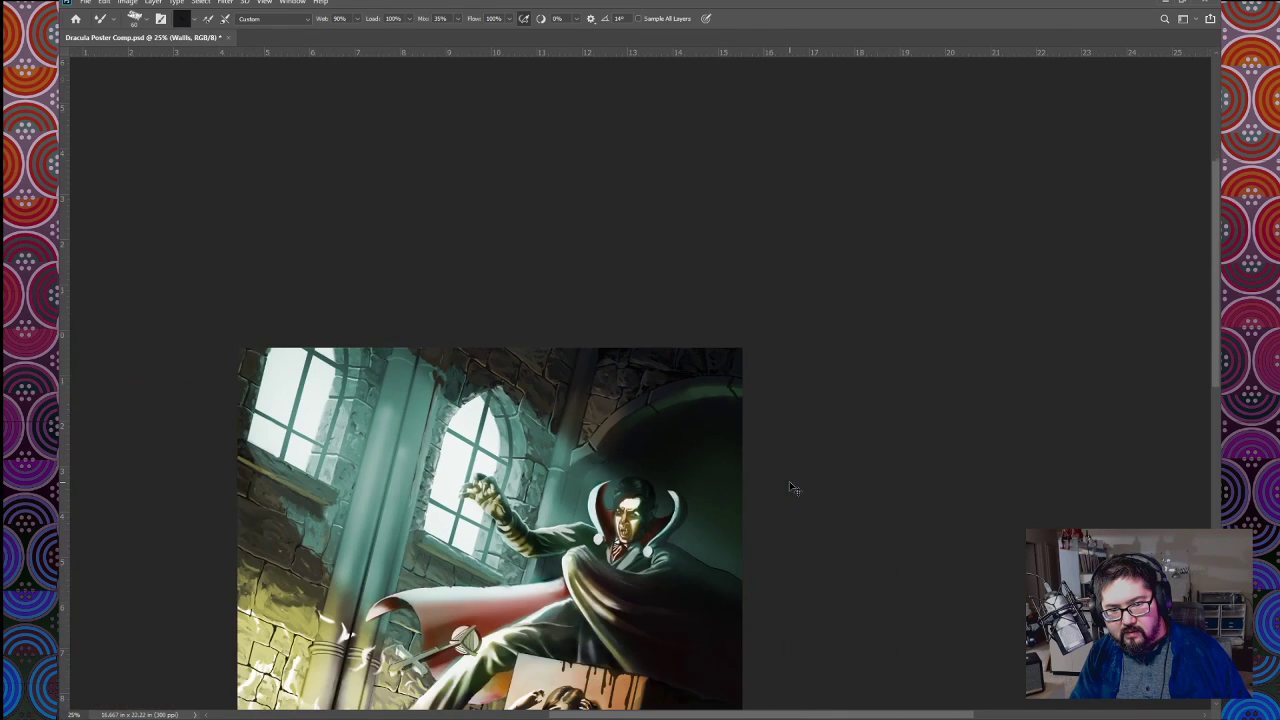
key("ctrl+plus")
key("ctrl+plus")
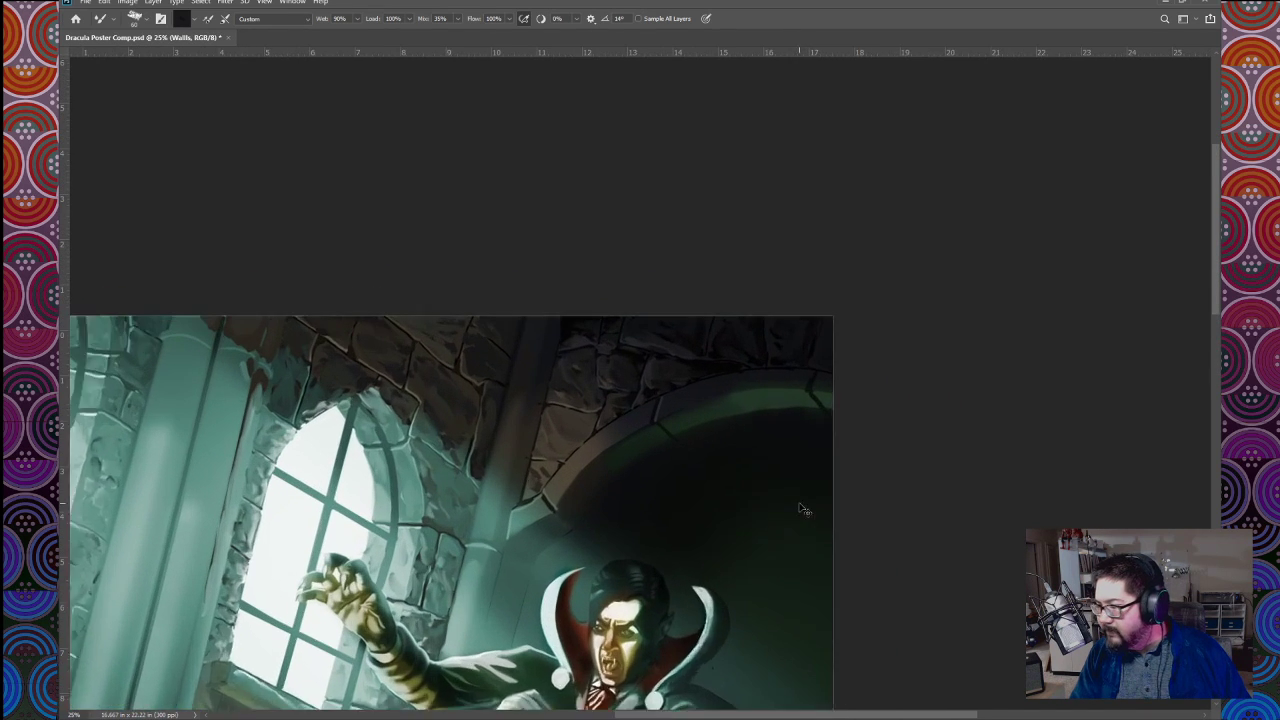
left_click_drag(731, 514, 779, 466)
key("ctrl+plus")
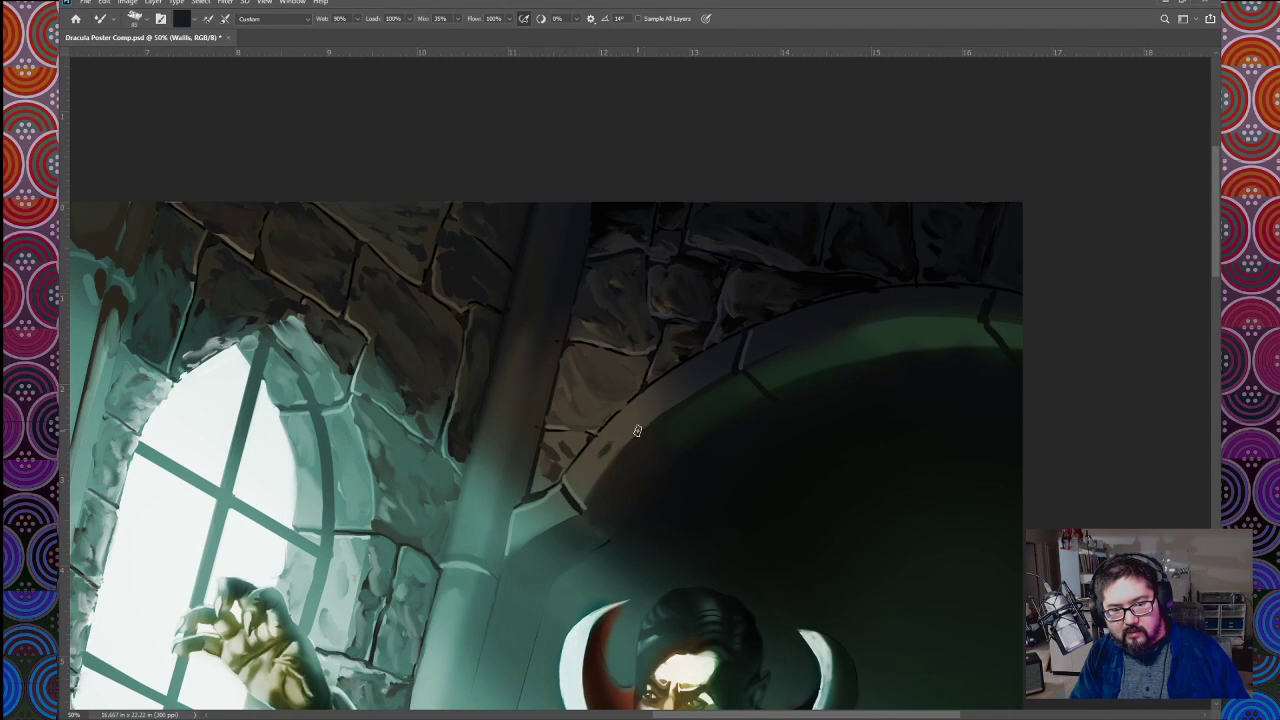
left_click_drag(606, 444, 670, 398)
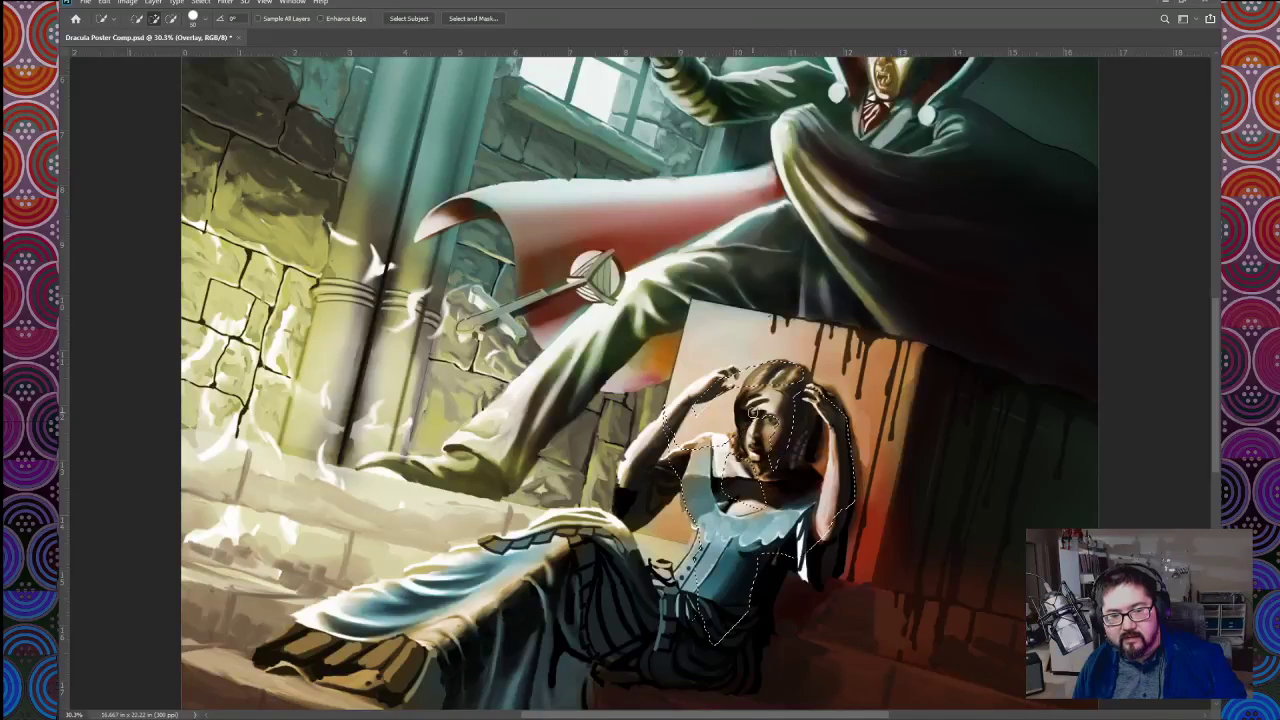
Step: Use the Lasso to add the woman's hair and the shaded edge of her face to the existing selection
scroll(776, 418, "up", 3)
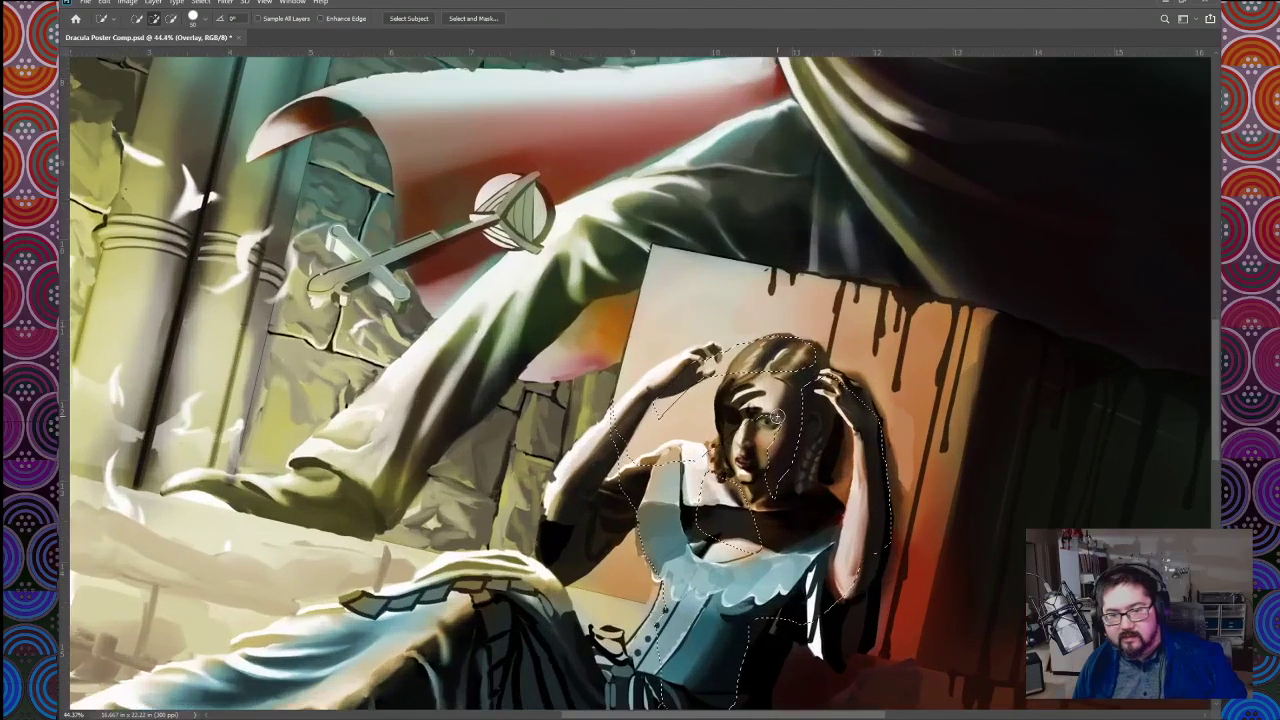
key("l")
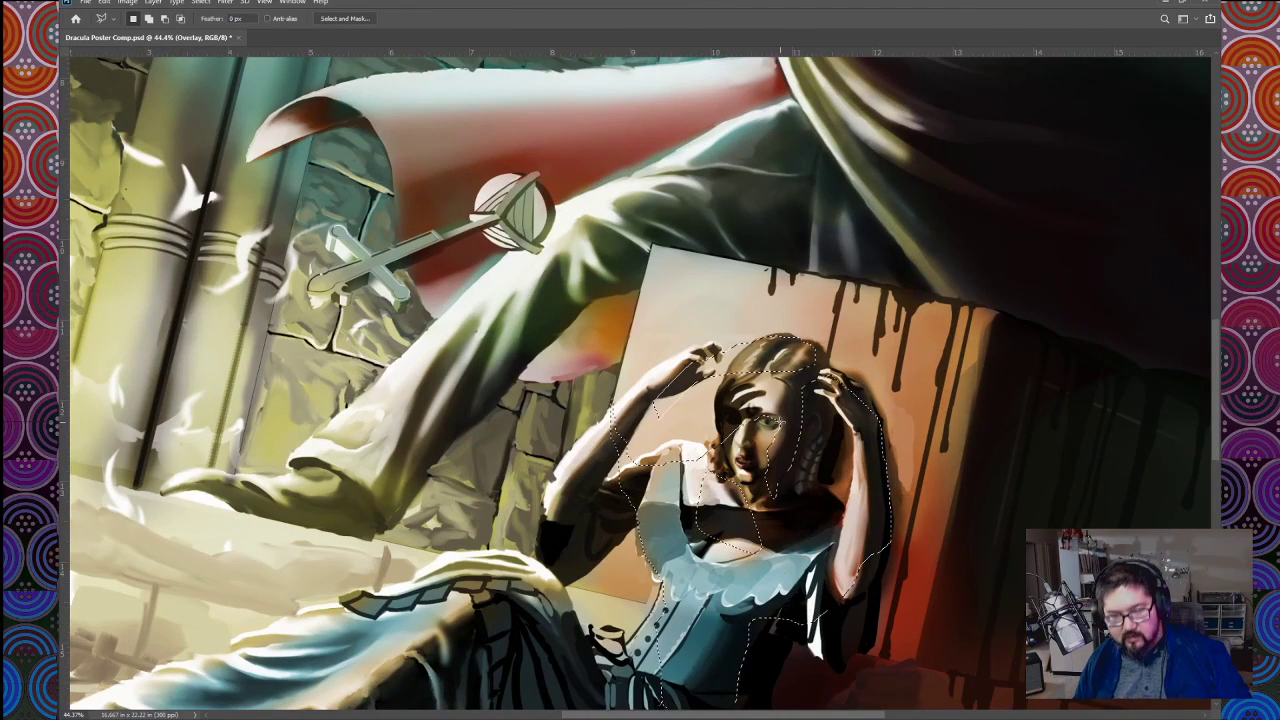
scroll(776, 422, "up", 1)
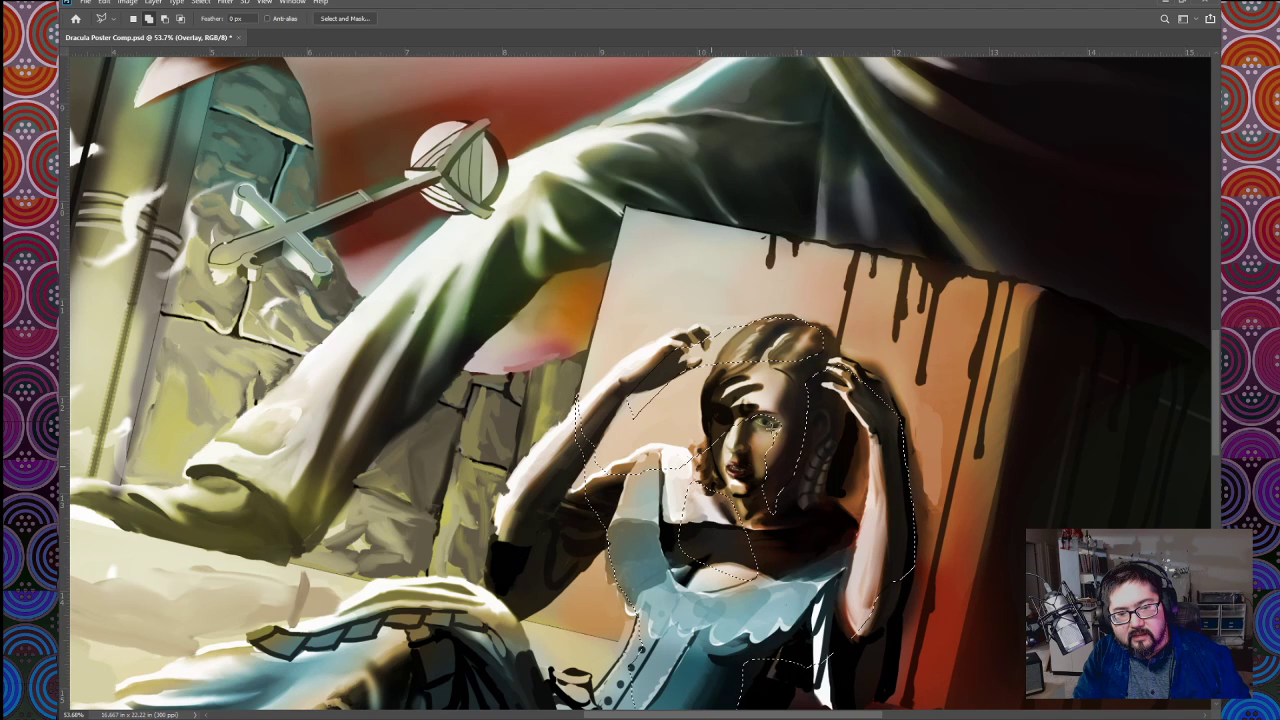
left_click(757, 346)
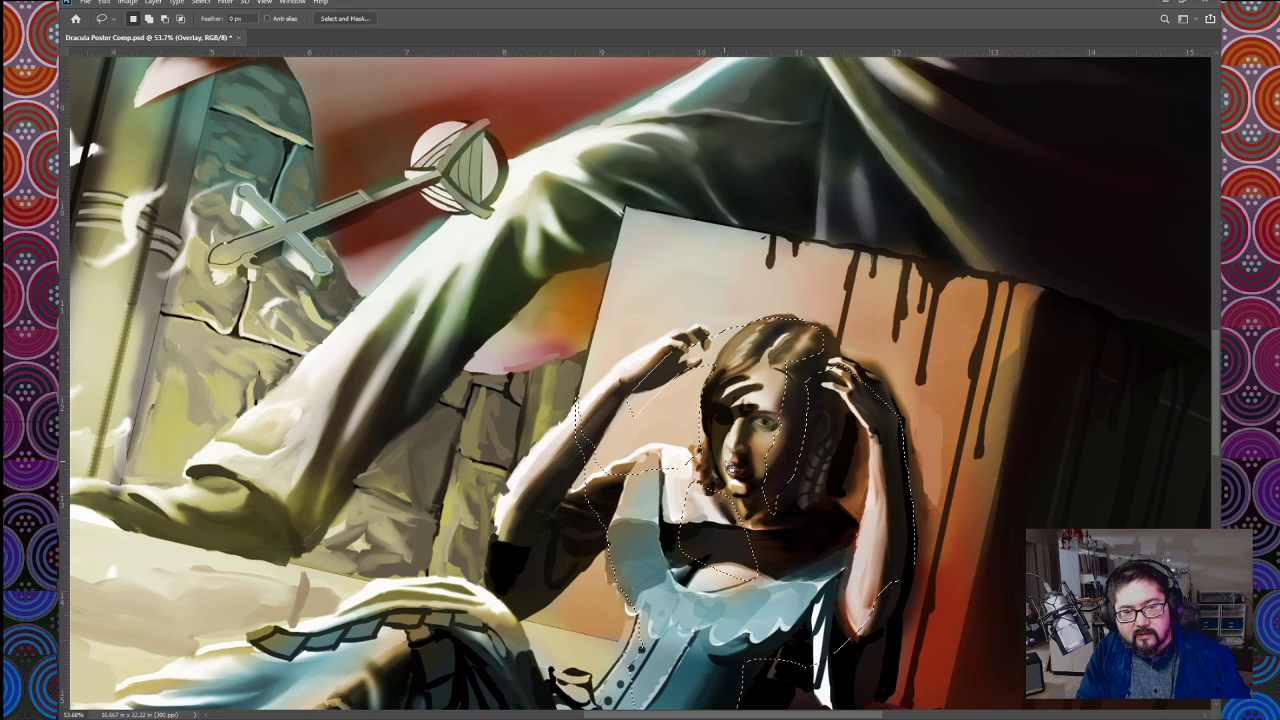
left_click_drag(773, 345, 781, 379)
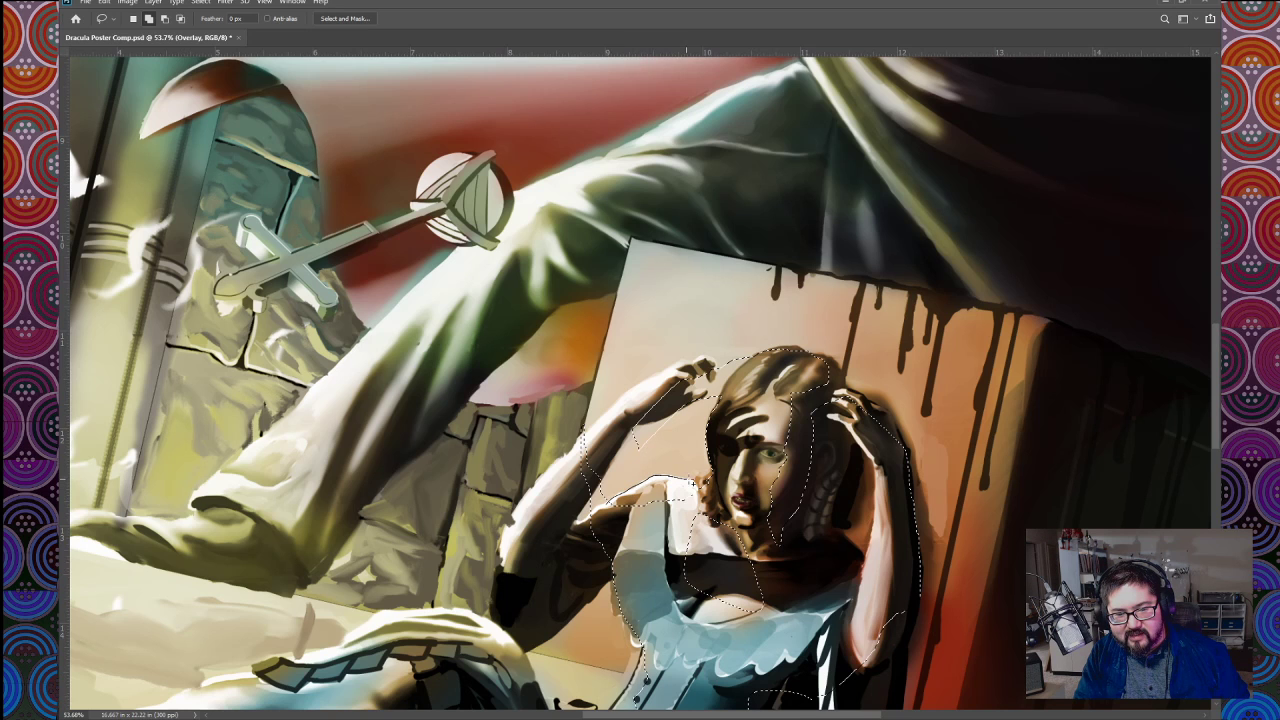
Step: Refine the lasso selection around the woman's shoulder, raised hand and forearm nearest the stone wall, trimming out the background between arm and head
mouse_move(648, 548)
left_mouse_down()
mouse_move(696, 475)
mouse_move(732, 535)
left_mouse_up()
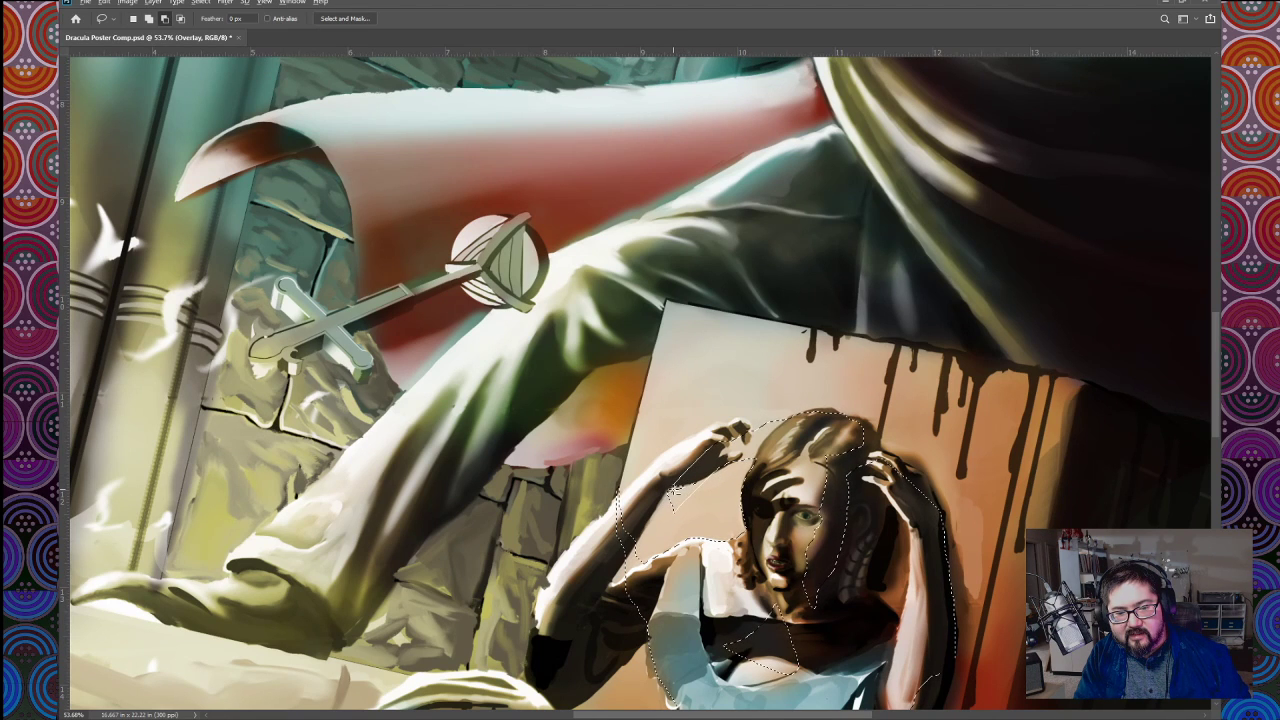
left_click_drag(674, 491, 743, 476)
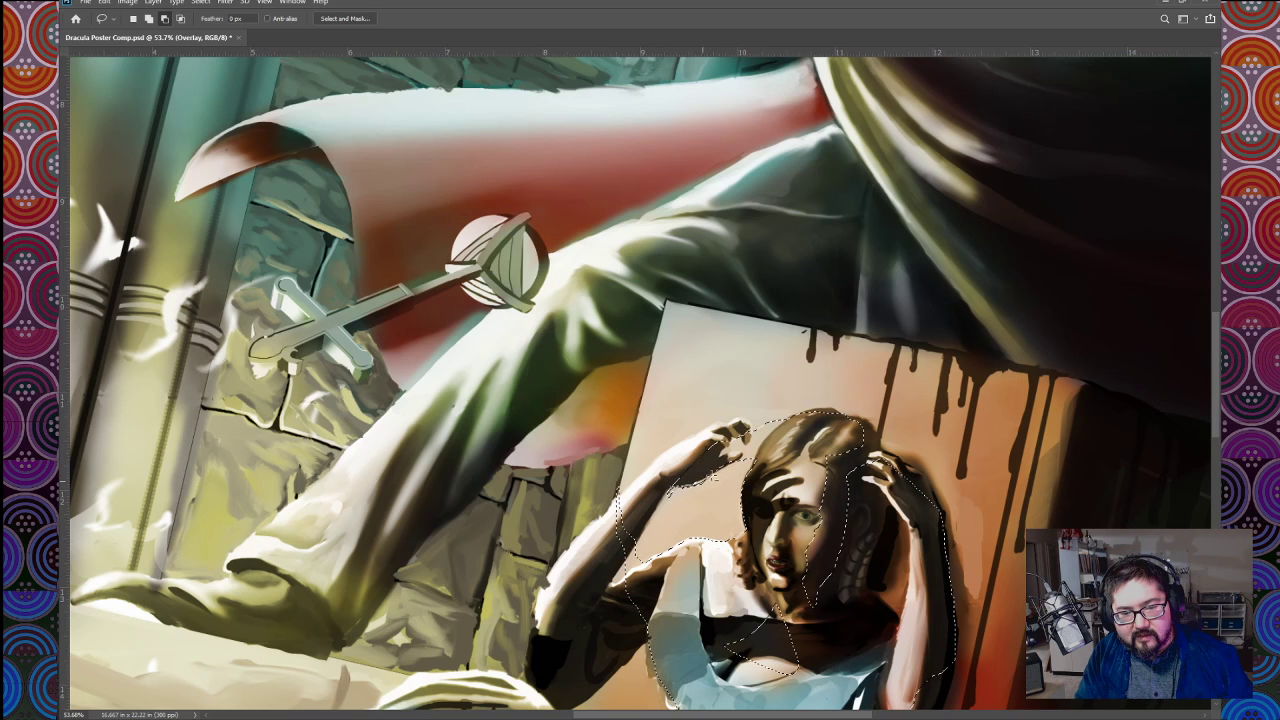
left_click_drag(658, 516, 654, 512)
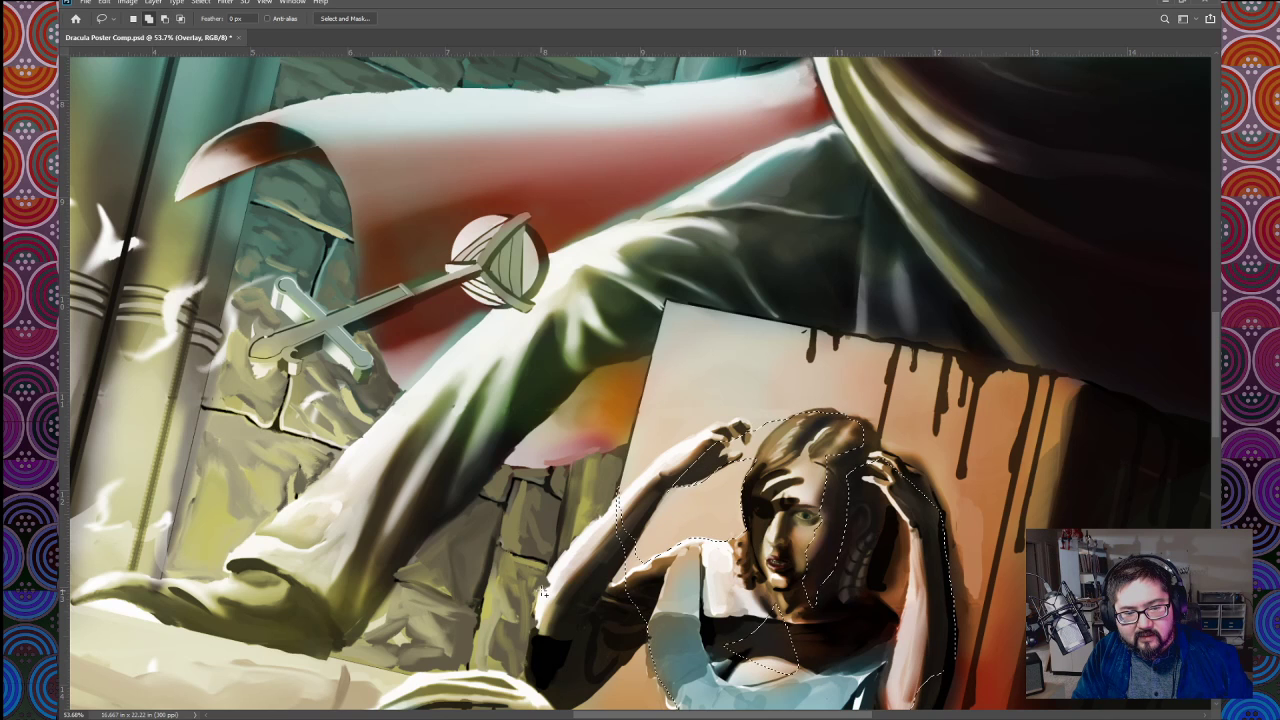
left_click_drag(540, 598, 597, 513)
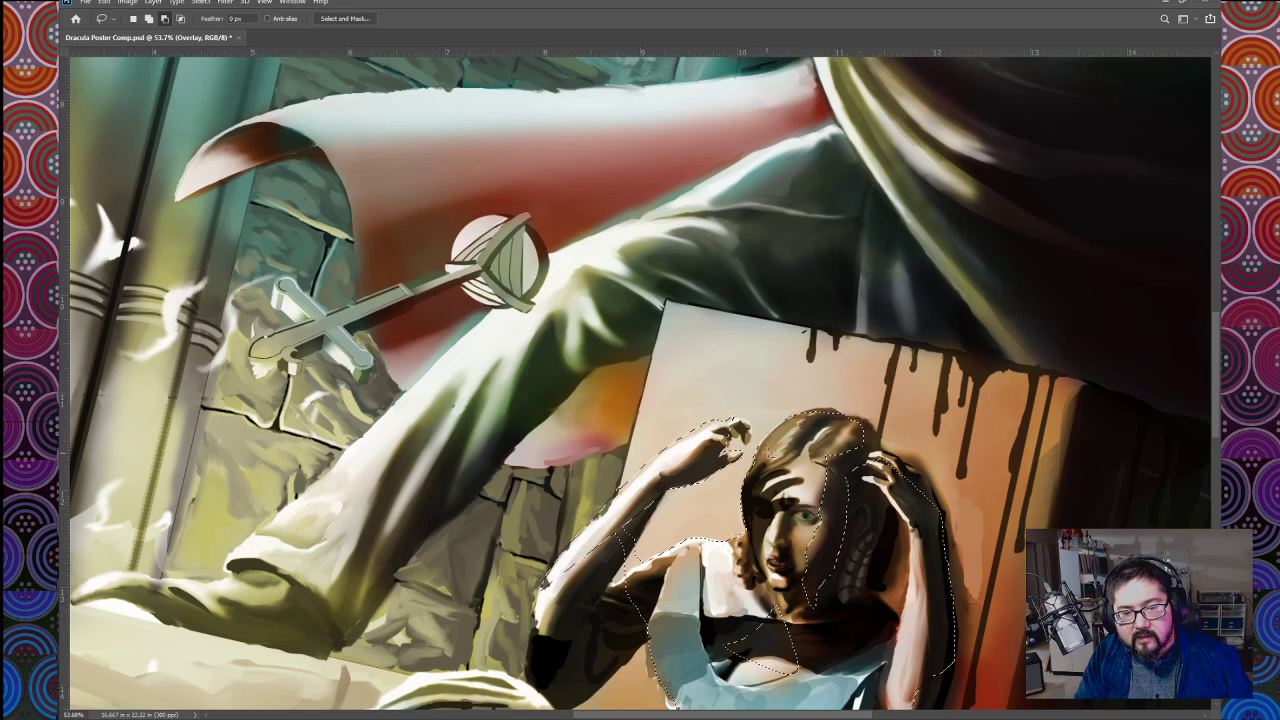
key("alt")
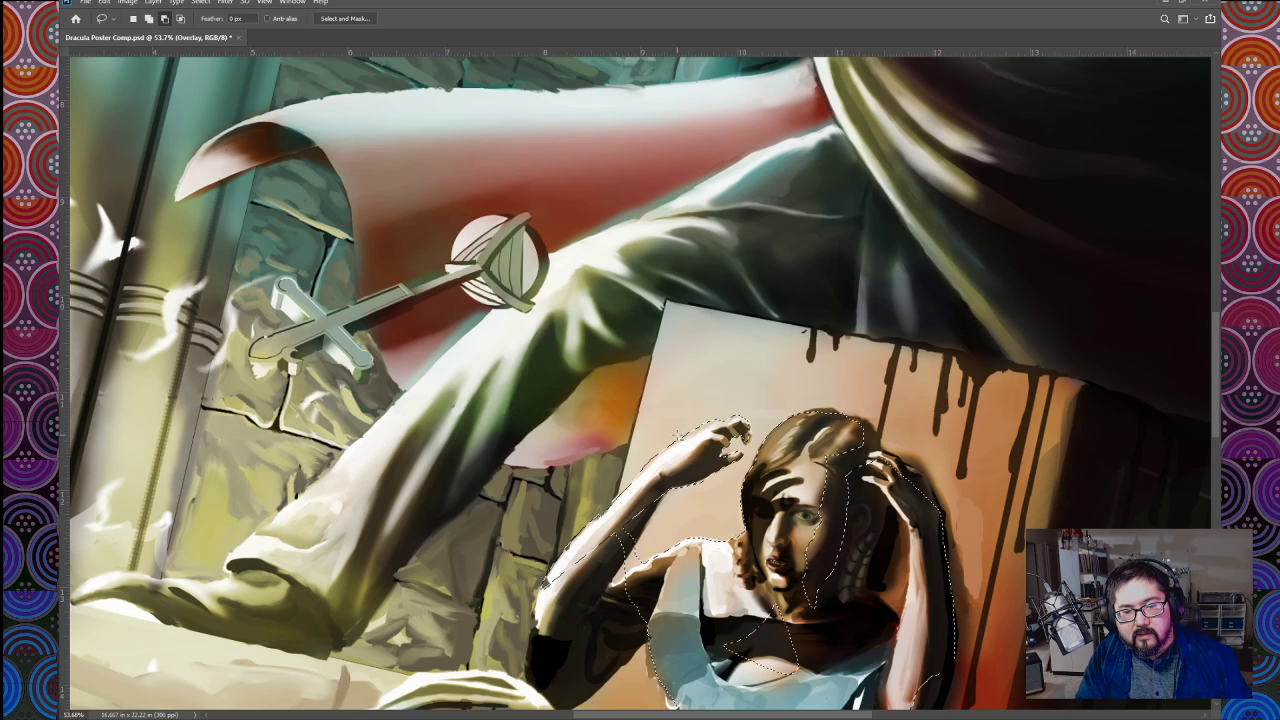
left_click_drag(703, 427, 752, 335)
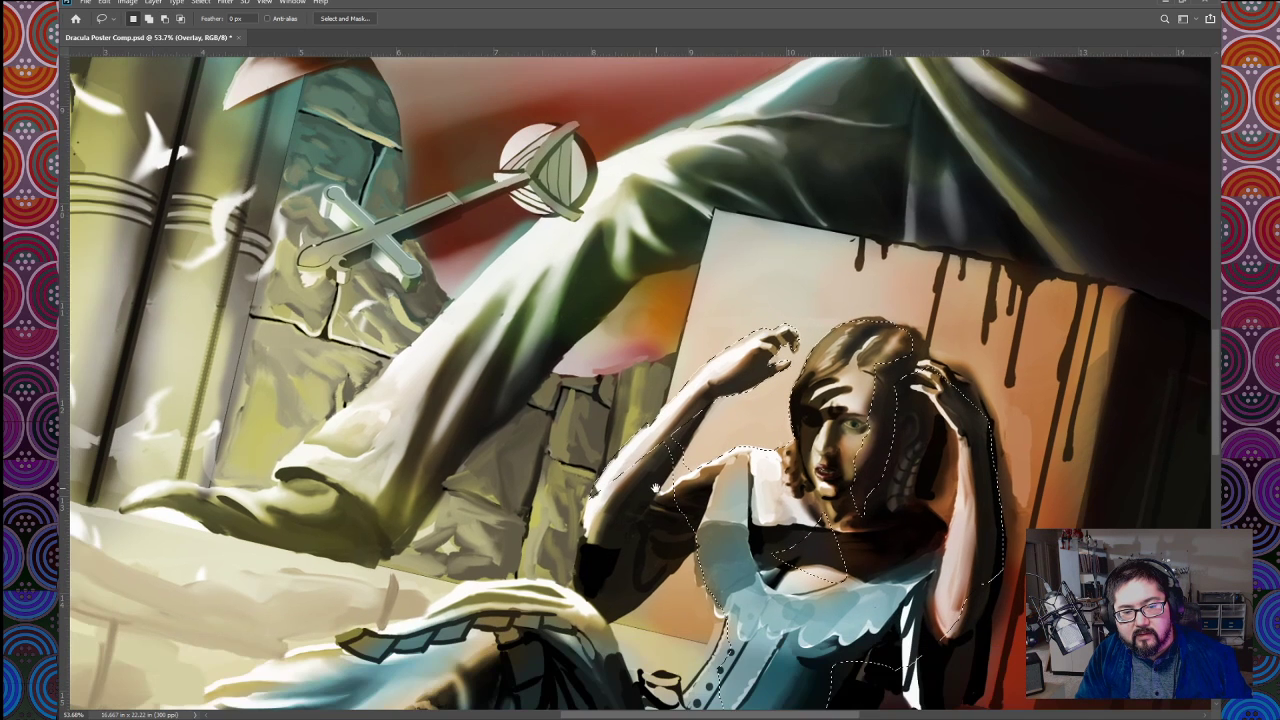
left_click_drag(676, 435, 642, 437)
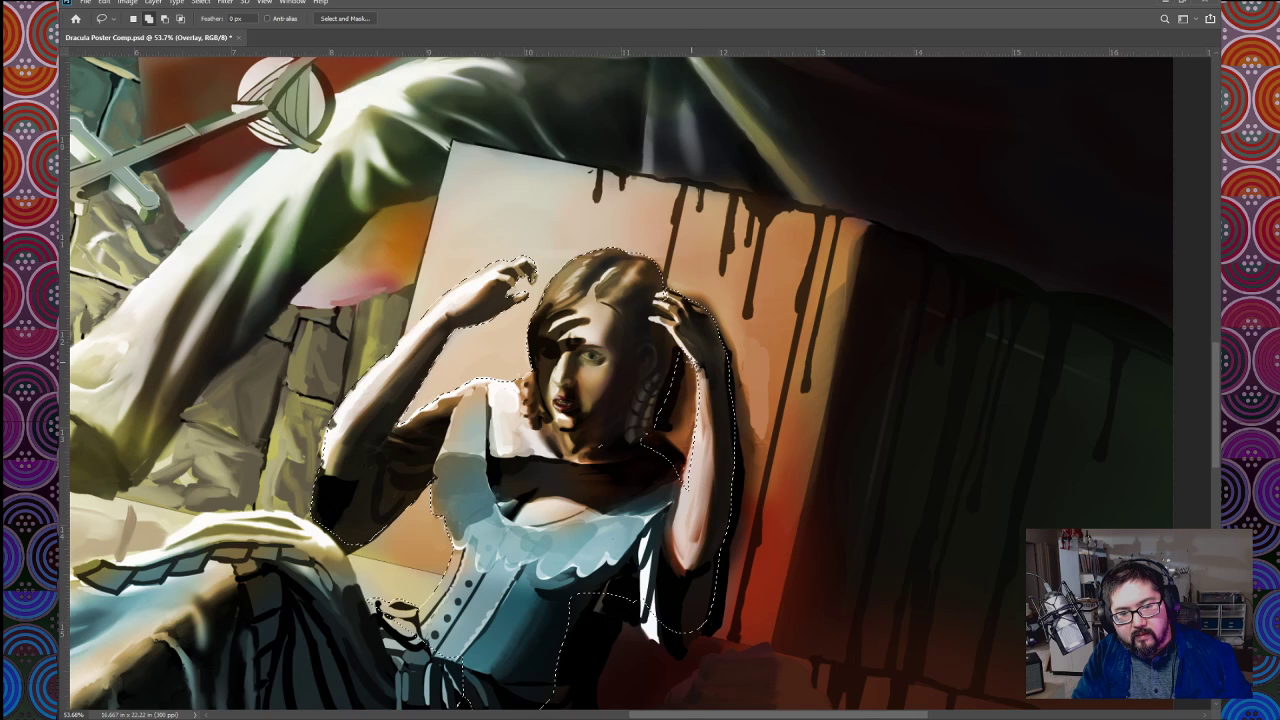
Step: Trim the selection around the gap between the woman's curls and her other raised arm, following the arm's outline
left_click_drag(684, 505, 686, 490)
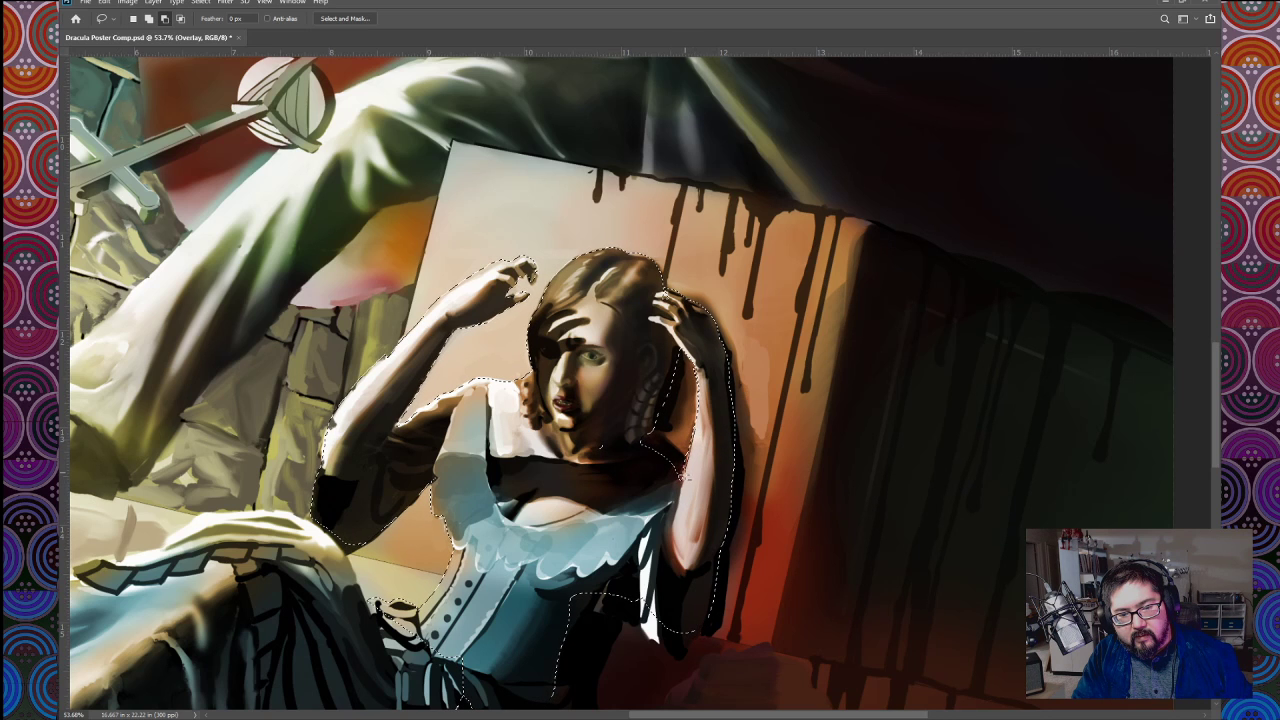
left_click_drag(679, 445, 684, 484)
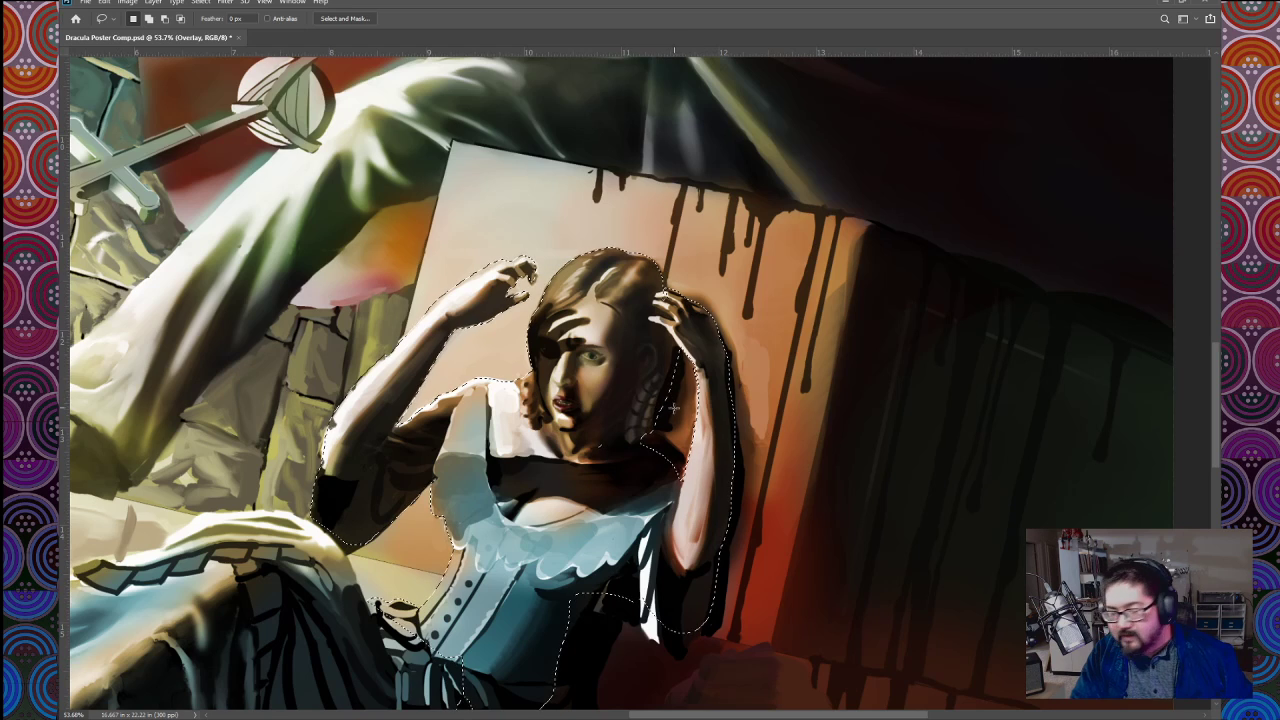
key("ctrl+plus")
left_click_drag(711, 438, 702, 458)
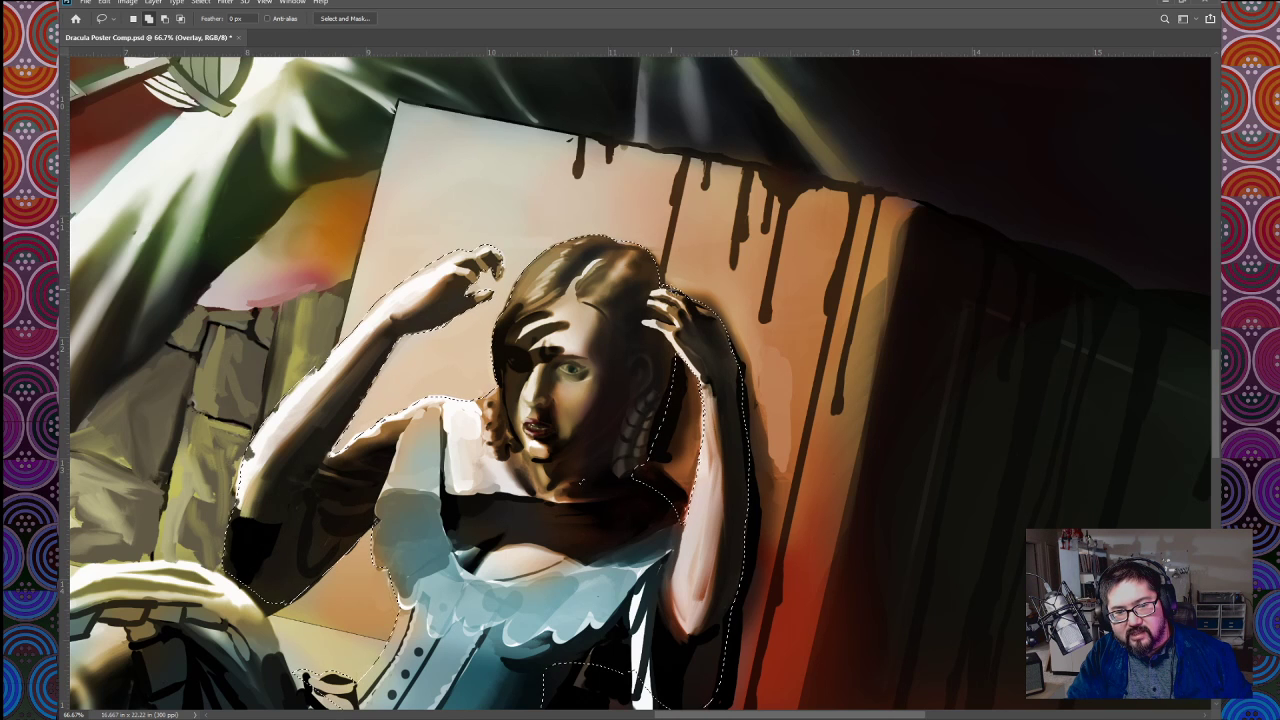
left_click_drag(711, 351, 706, 333)
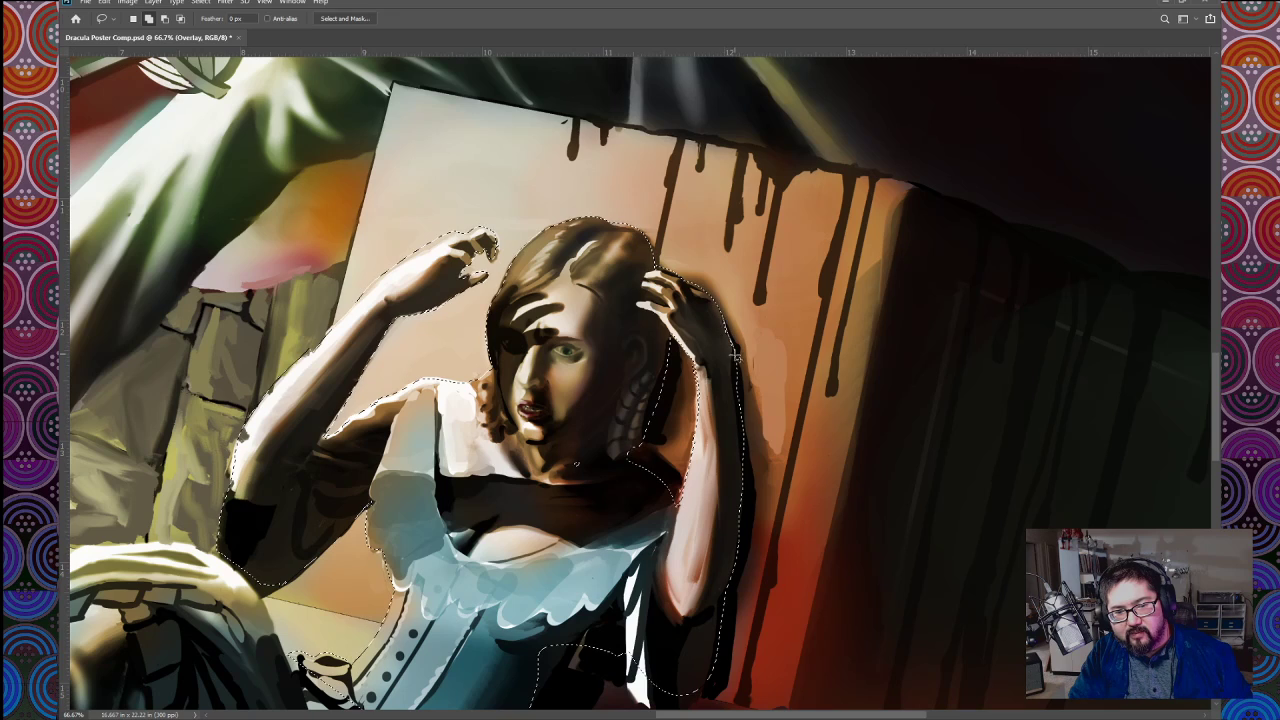
Step: Adjust the selection to follow the black sleeve below the woman's raised elbow and down to her waist
key("ctrl+d")
mouse_move(686, 536)
left_mouse_down()
mouse_move(683, 465)
mouse_move(745, 346)
left_mouse_up()
mouse_move(709, 475)
left_mouse_down()
mouse_move(721, 441)
mouse_move(692, 408)
left_mouse_up()
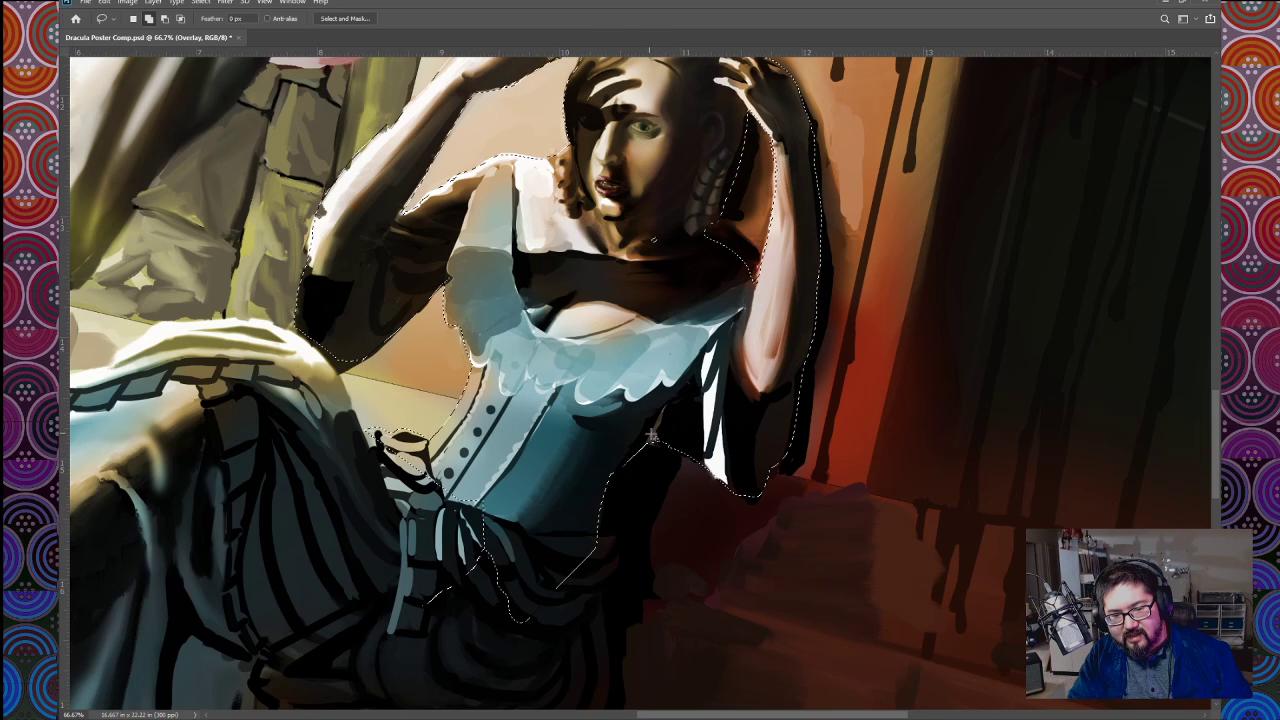
Step: Add the small missed spot at the woman's neck to the selection and check the outline of her arms and head
left_click_drag(707, 383, 683, 445)
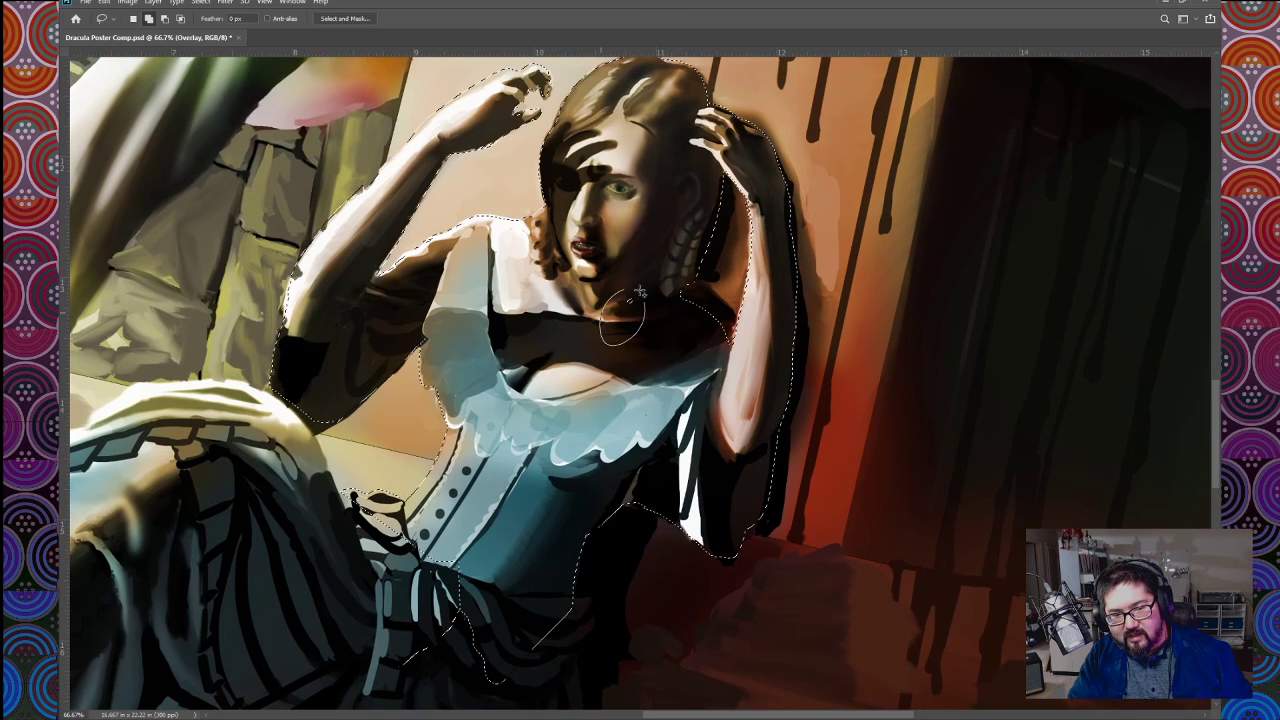
left_click_drag(669, 344, 690, 408)
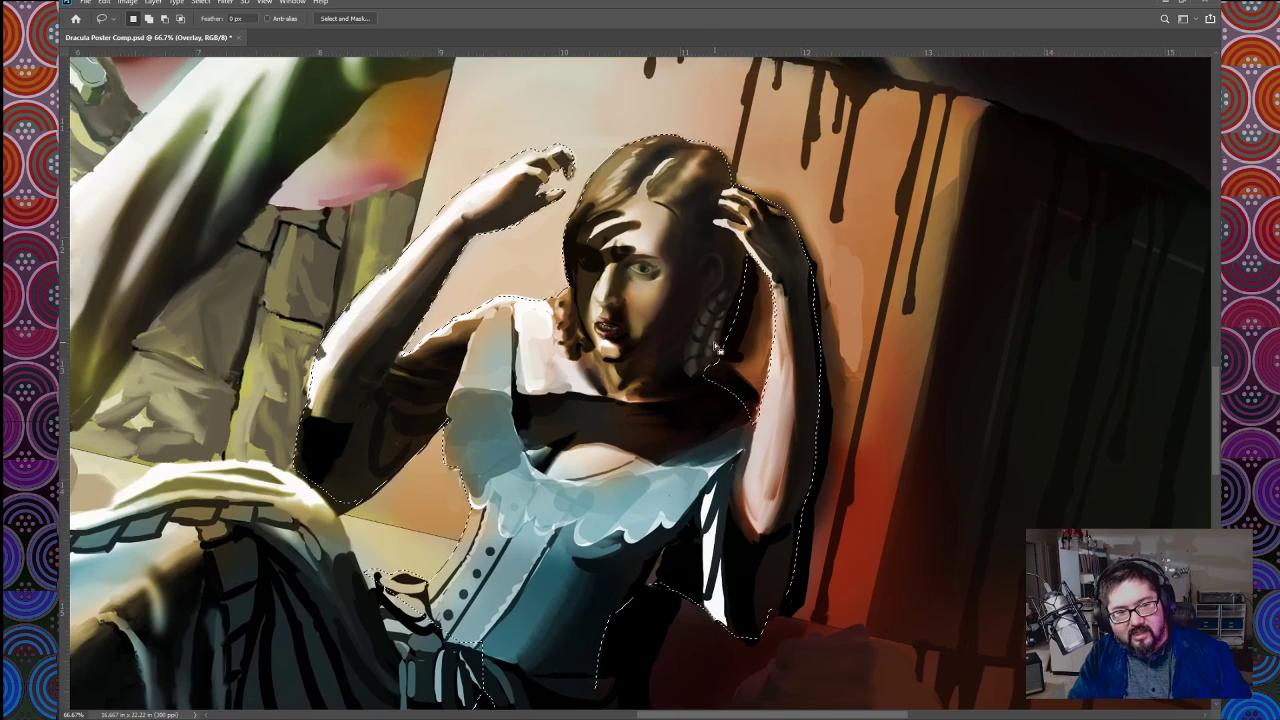
key("ctrl+plus")
key("ctrl+plus")
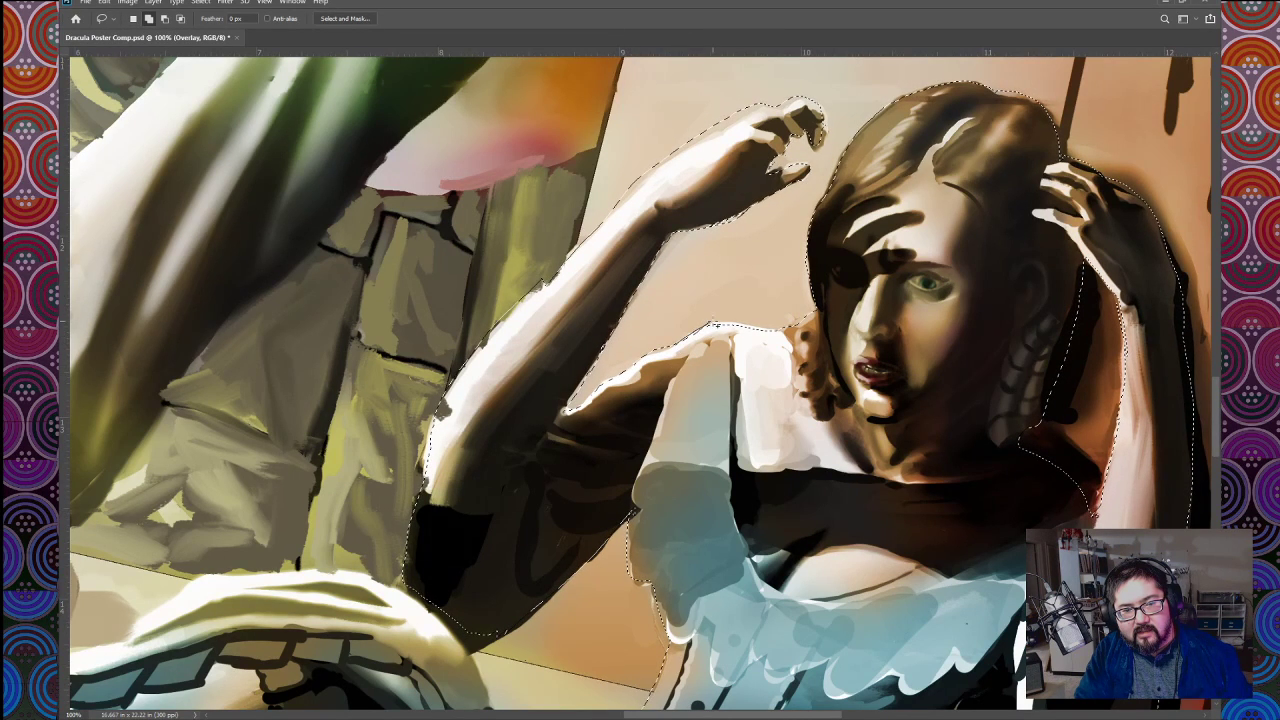
key("b")
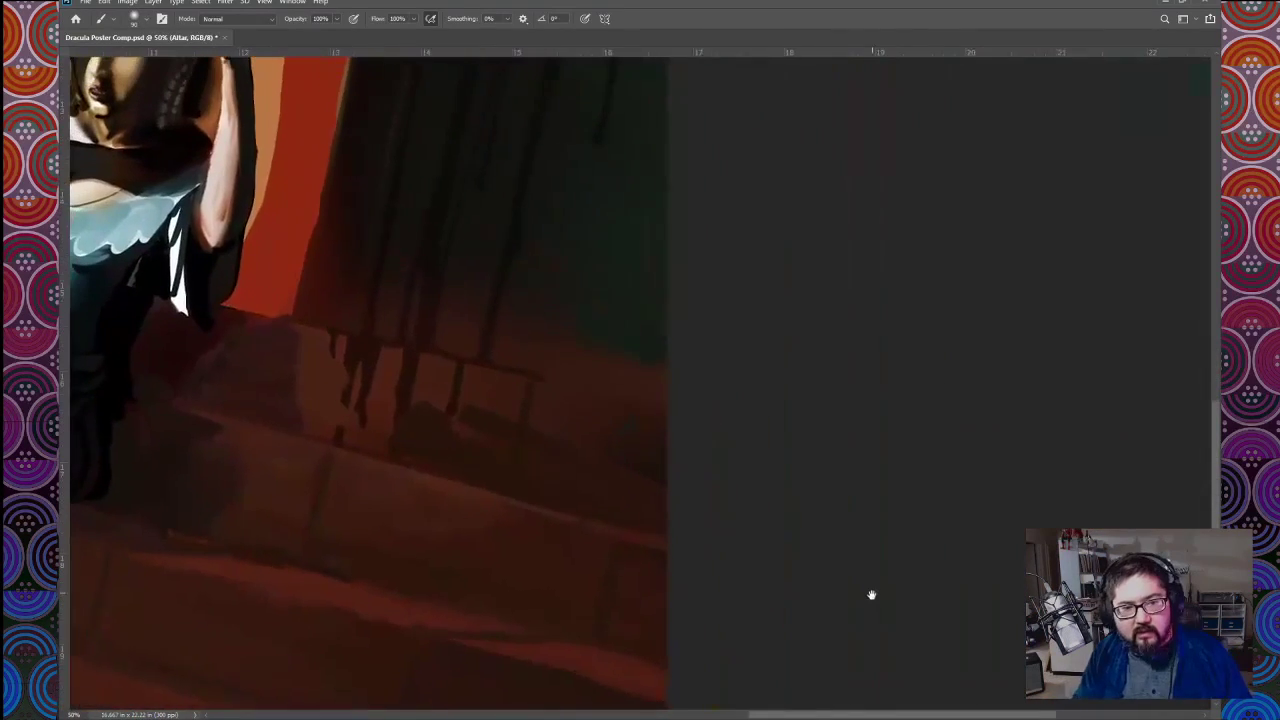
Step: Paint muted brown patches along the lower edge of the altar's dark side on the Altar layer, within the selection
left_click_drag(872, 595, 905, 667)
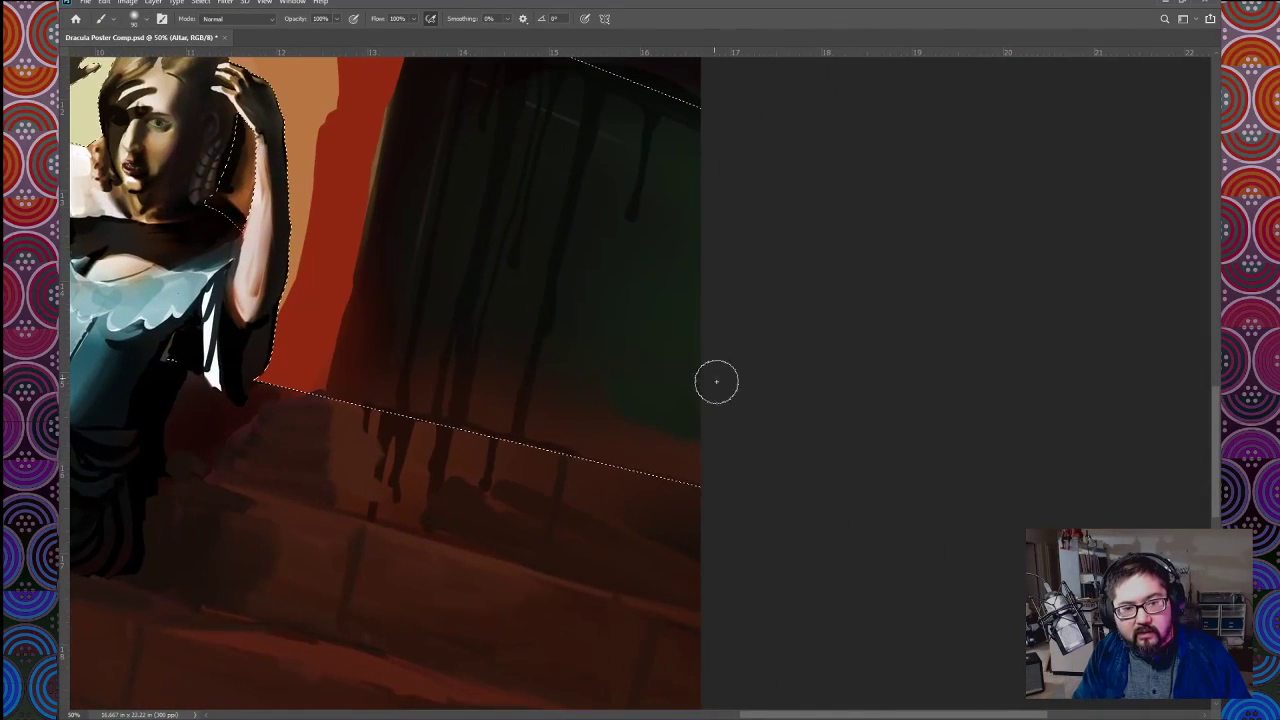
left_click_drag(814, 480, 875, 545)
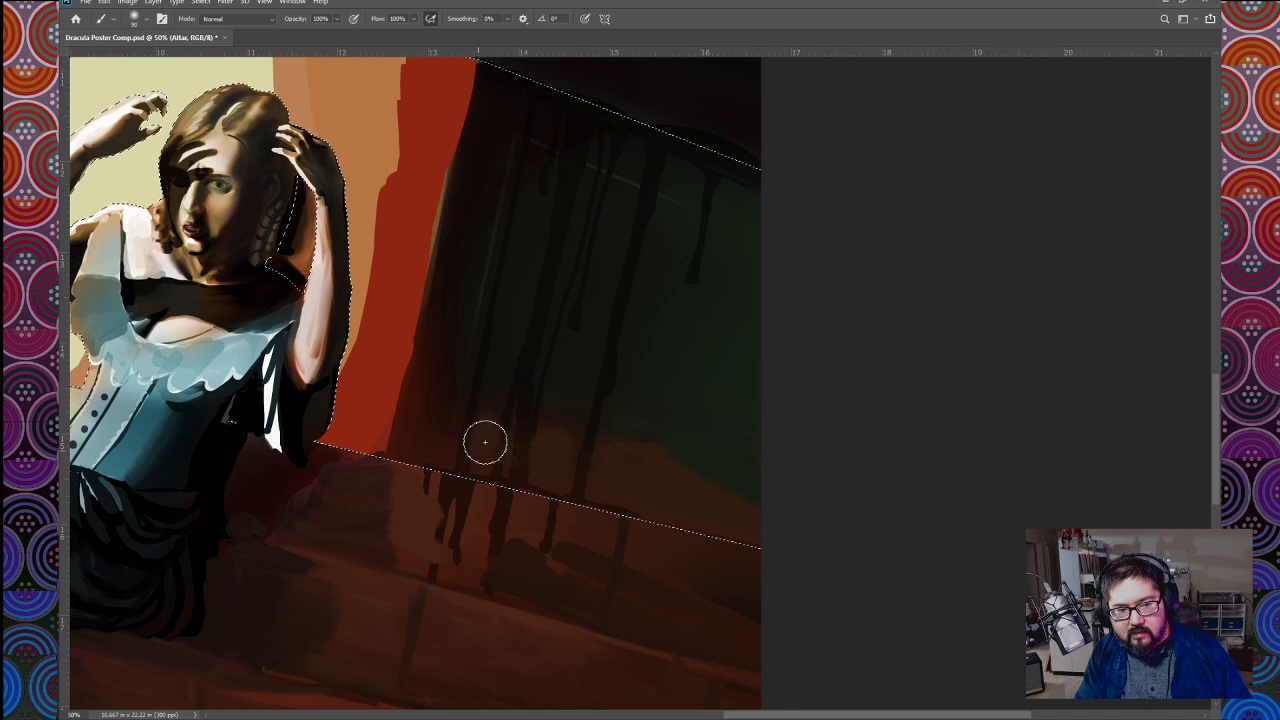
left_click_drag(438, 414, 411, 417)
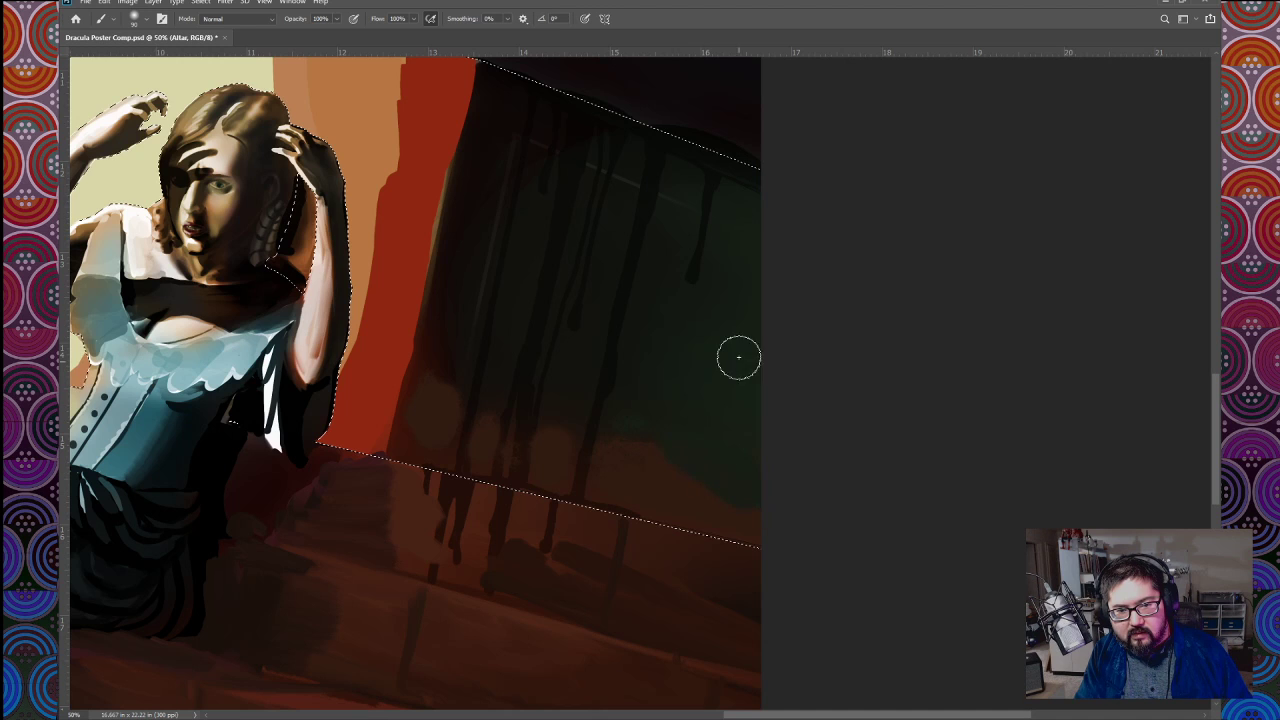
Step: Paint glowing white, yellow and orange light with orange drips on the altar's front face, and lighten the dark side's lower corner, varying the brush size
key("ctrl+minus")
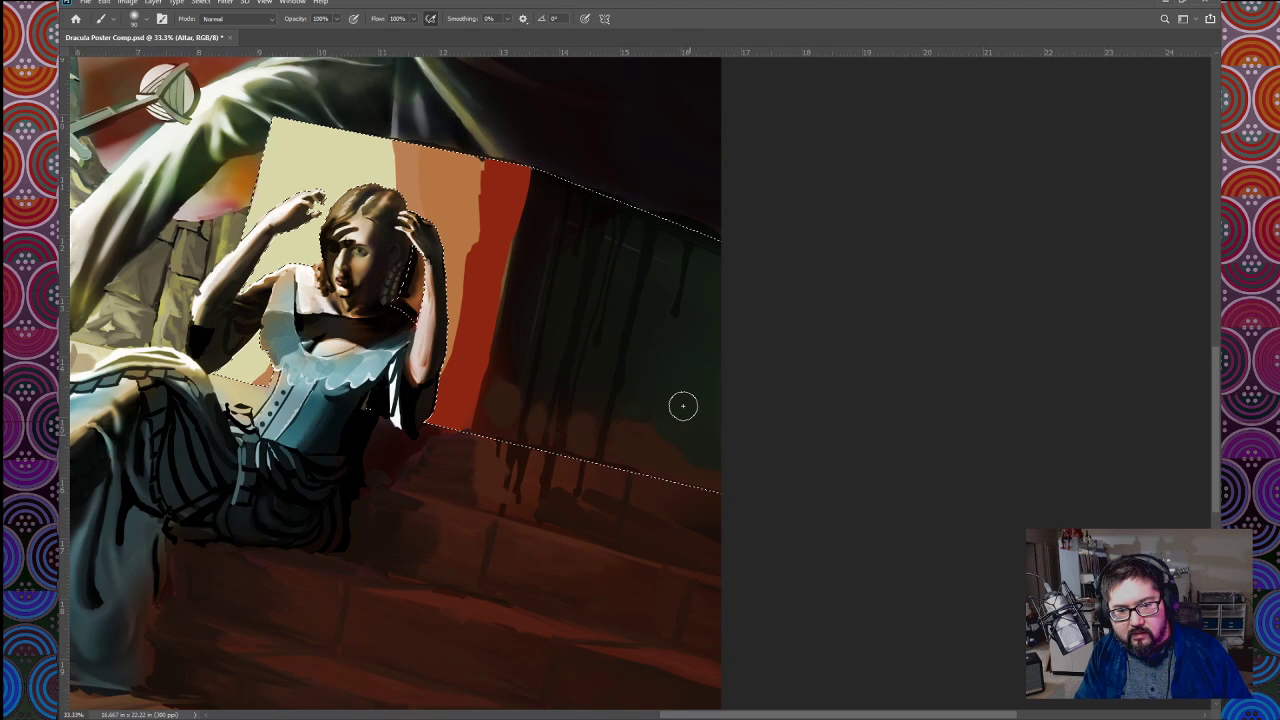
key("bracketright")
key("bracketright")
key("bracketright")
key("bracketright")
key("bracketright")
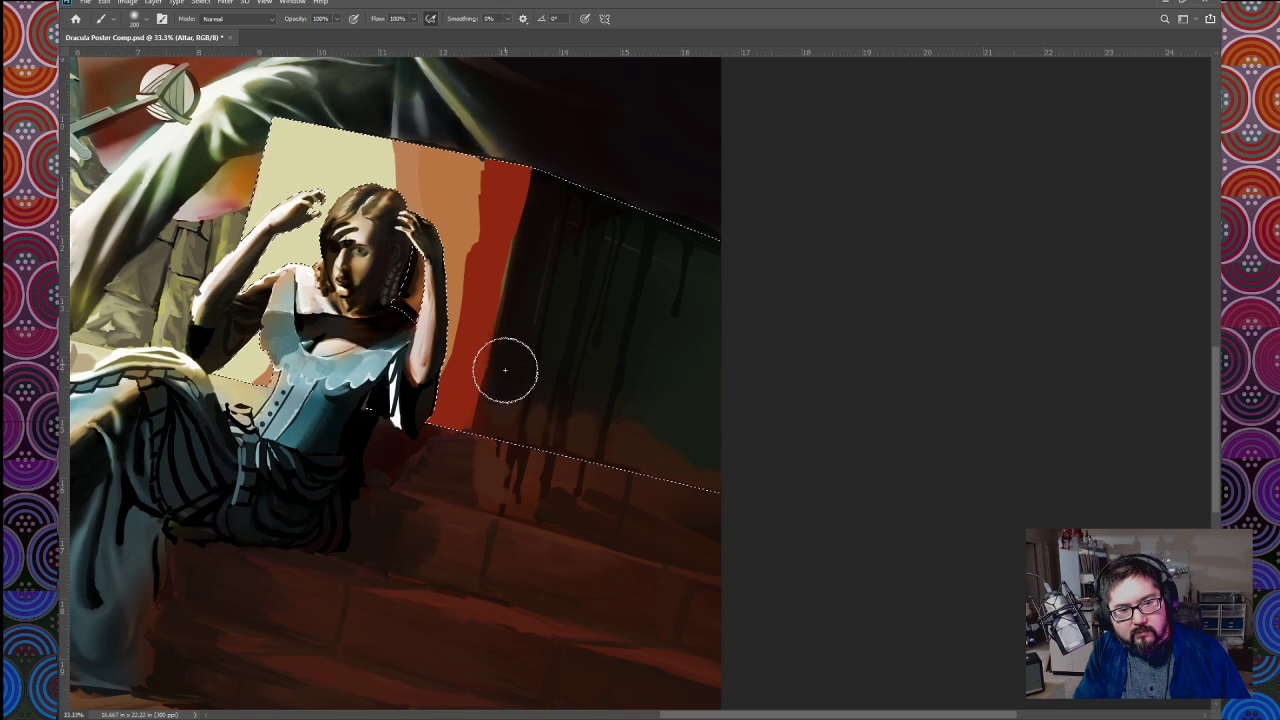
key("bracketleft")
key("bracketleft")
key("bracketleft")
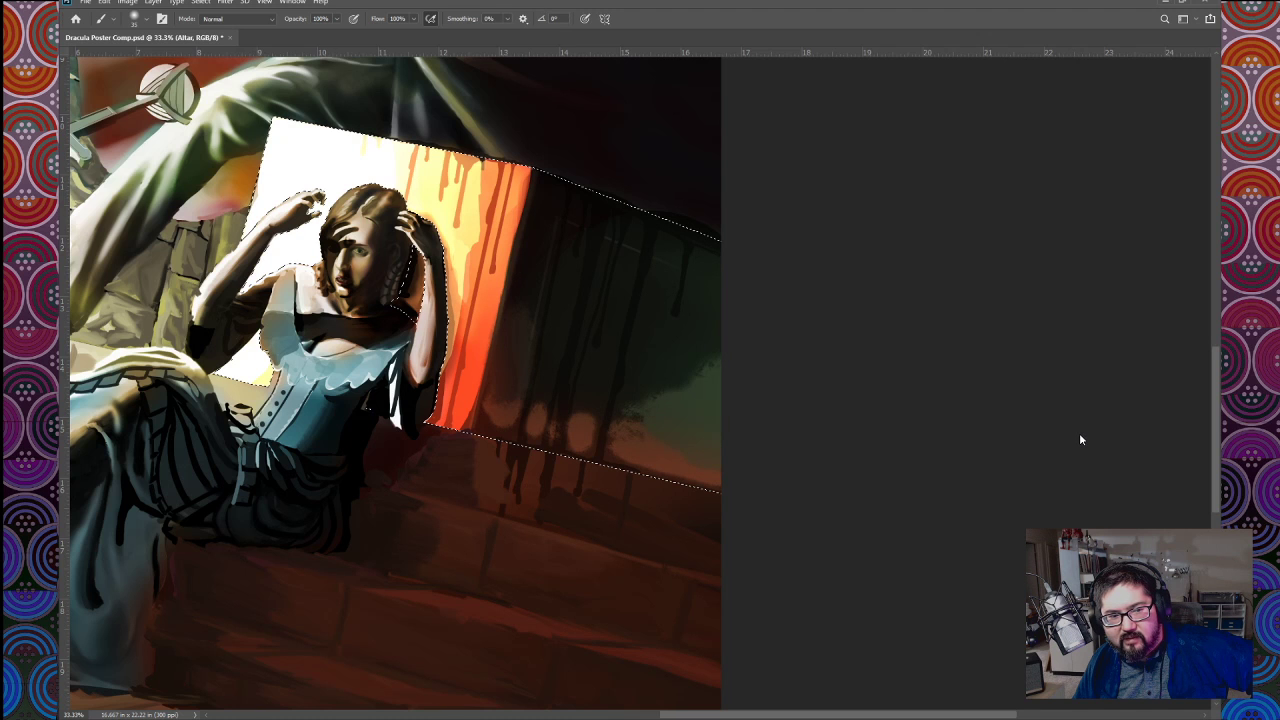
scroll(756, 296, "down", 5)
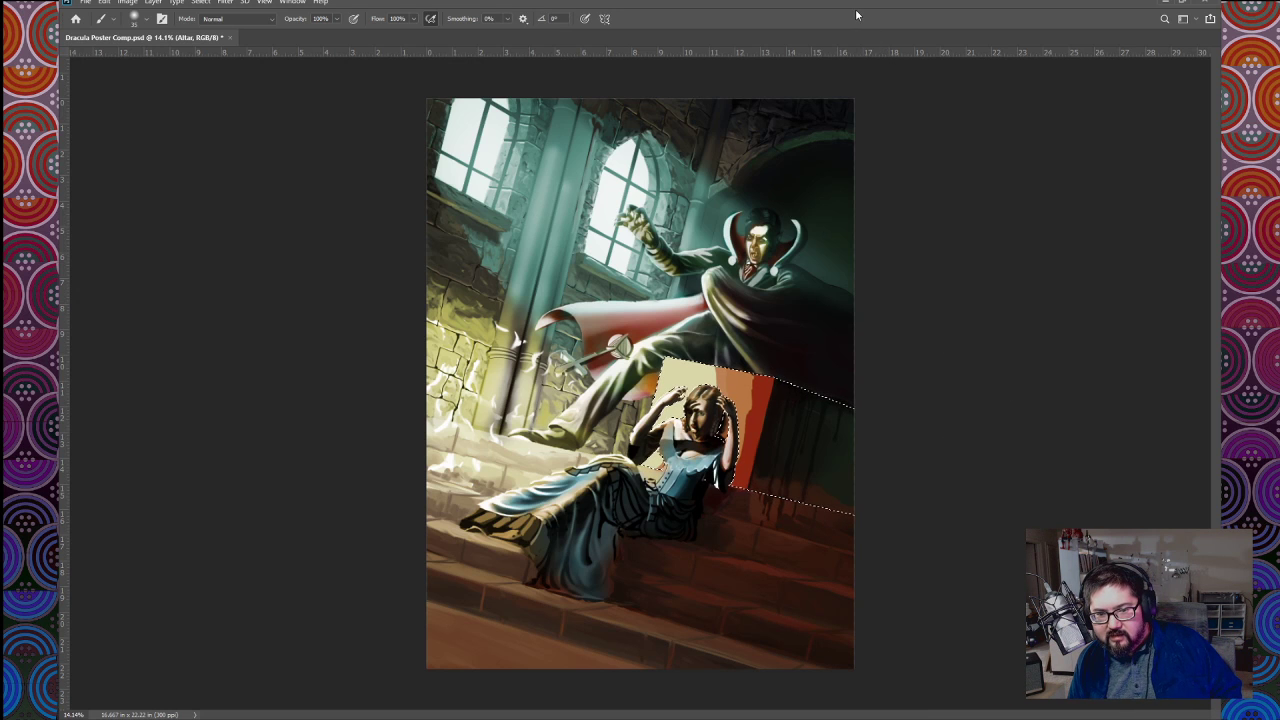
key("v")
left_click(243, 170)
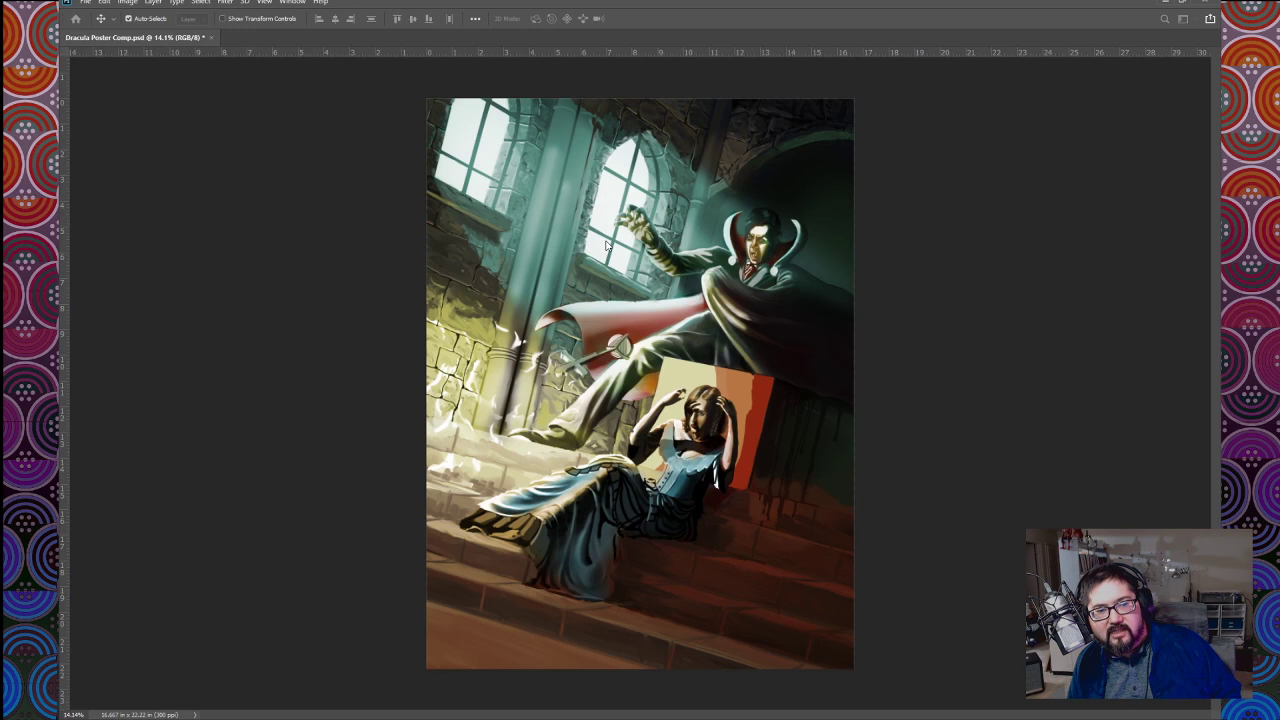
left_click(721, 192)
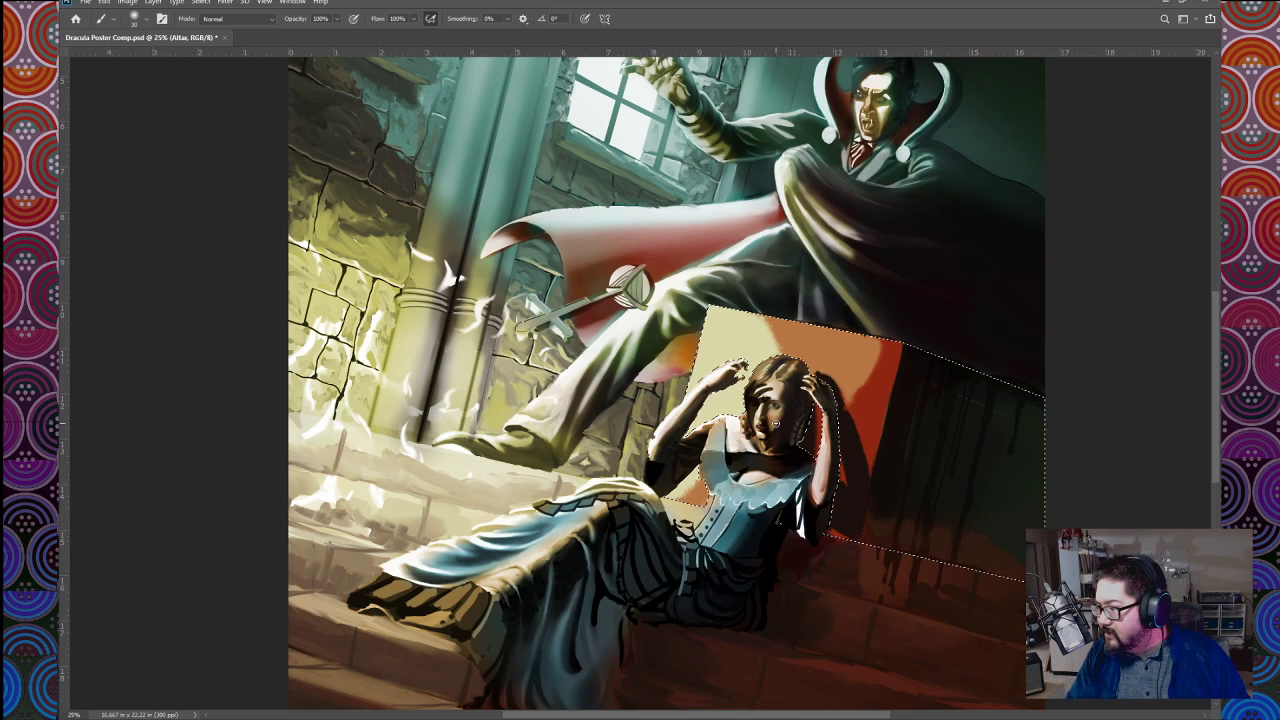
Step: Paint the woman's dark cast shadow on the altar's front face beside her raised arm, leaving a red sliver near her elbow
mouse_move(820, 502)
left_mouse_down()
mouse_move(841, 482)
mouse_move(832, 504)
left_mouse_up()
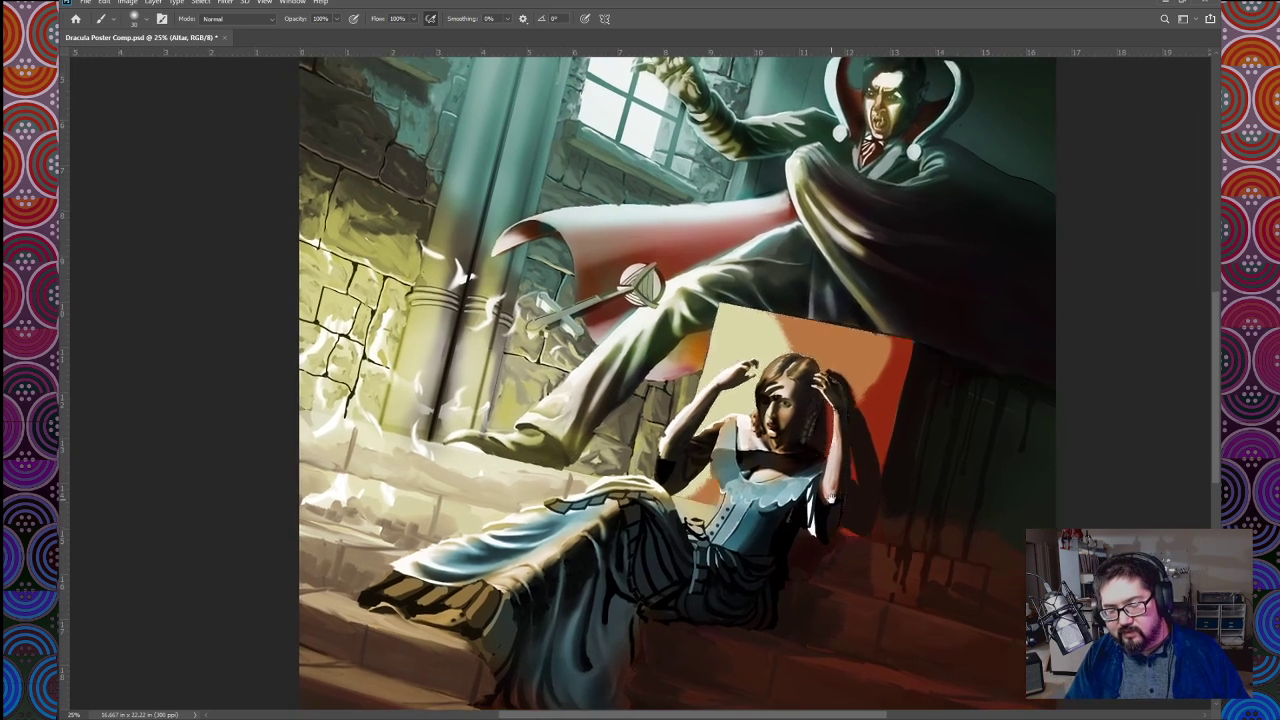
left_click_drag(856, 459, 871, 471)
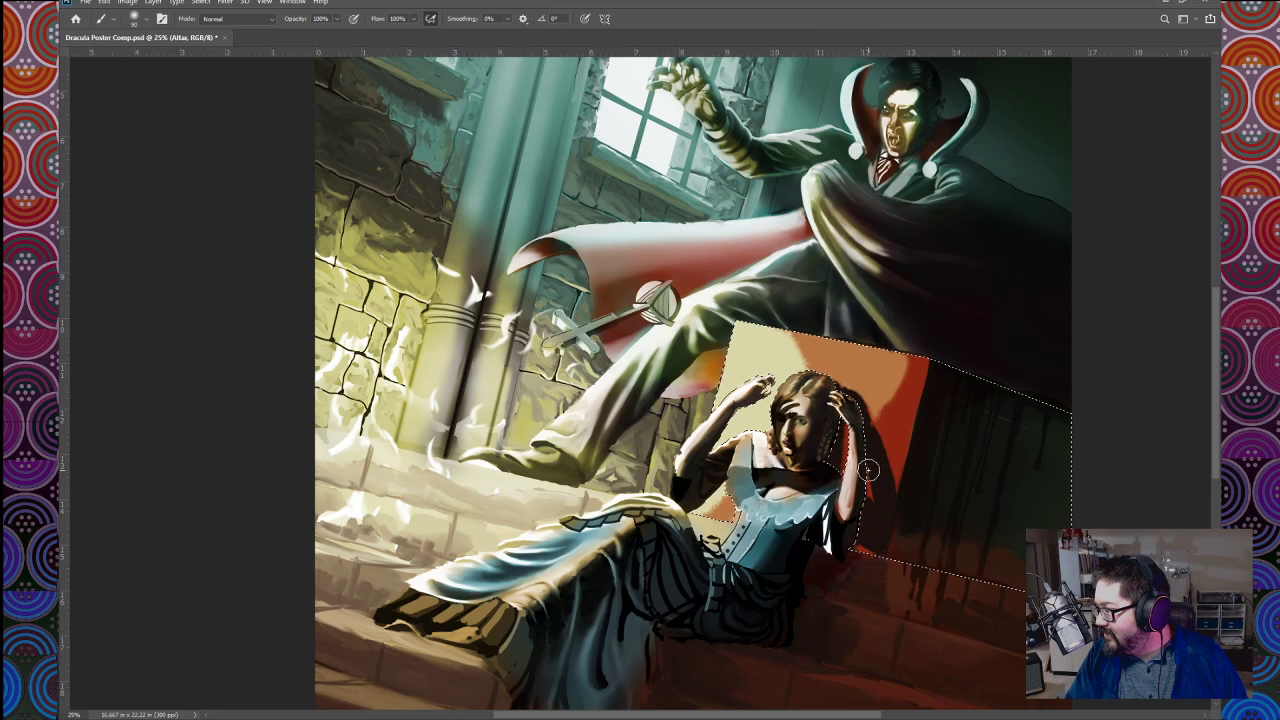
key("ctrl+minus")
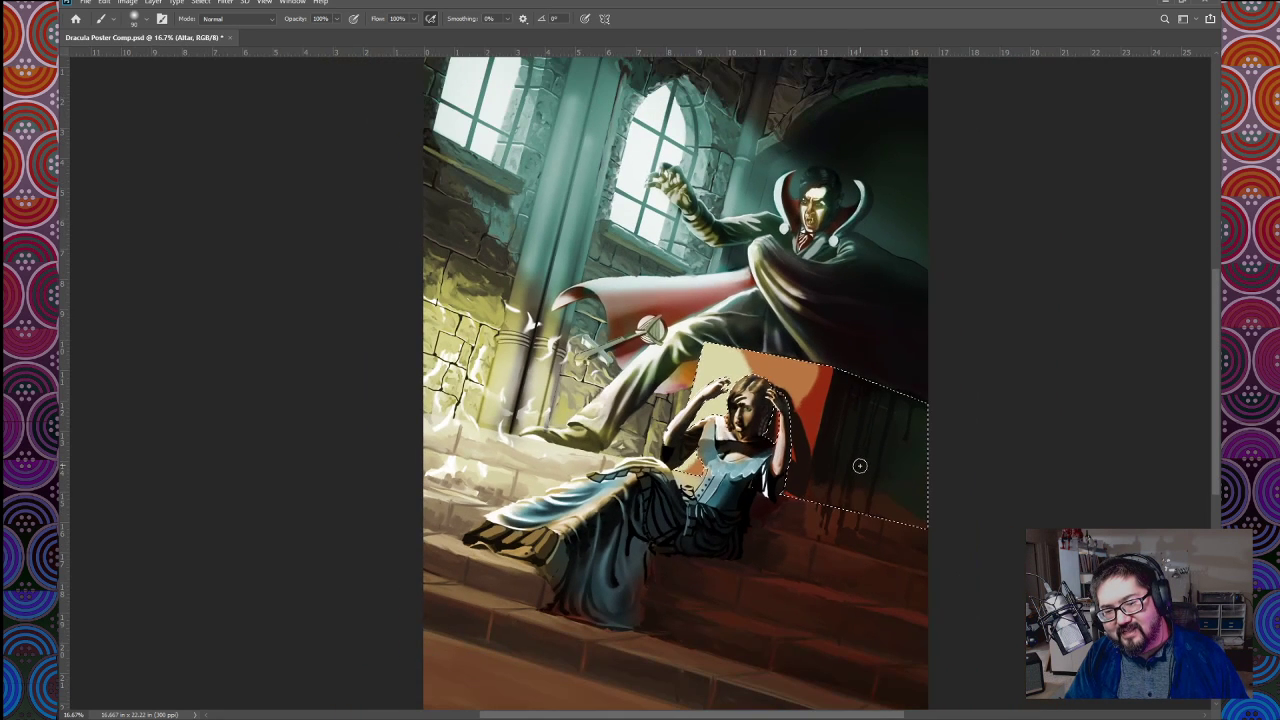
key("ctrl+plus")
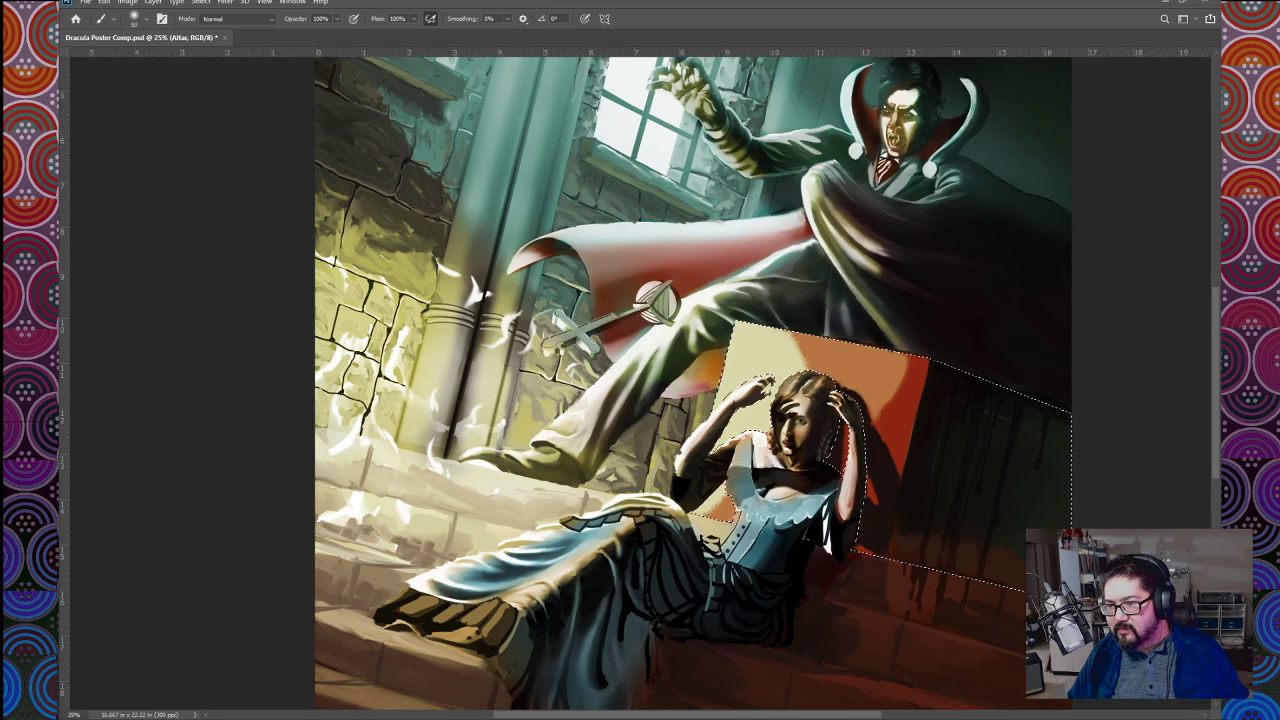
key("ctrl+d")
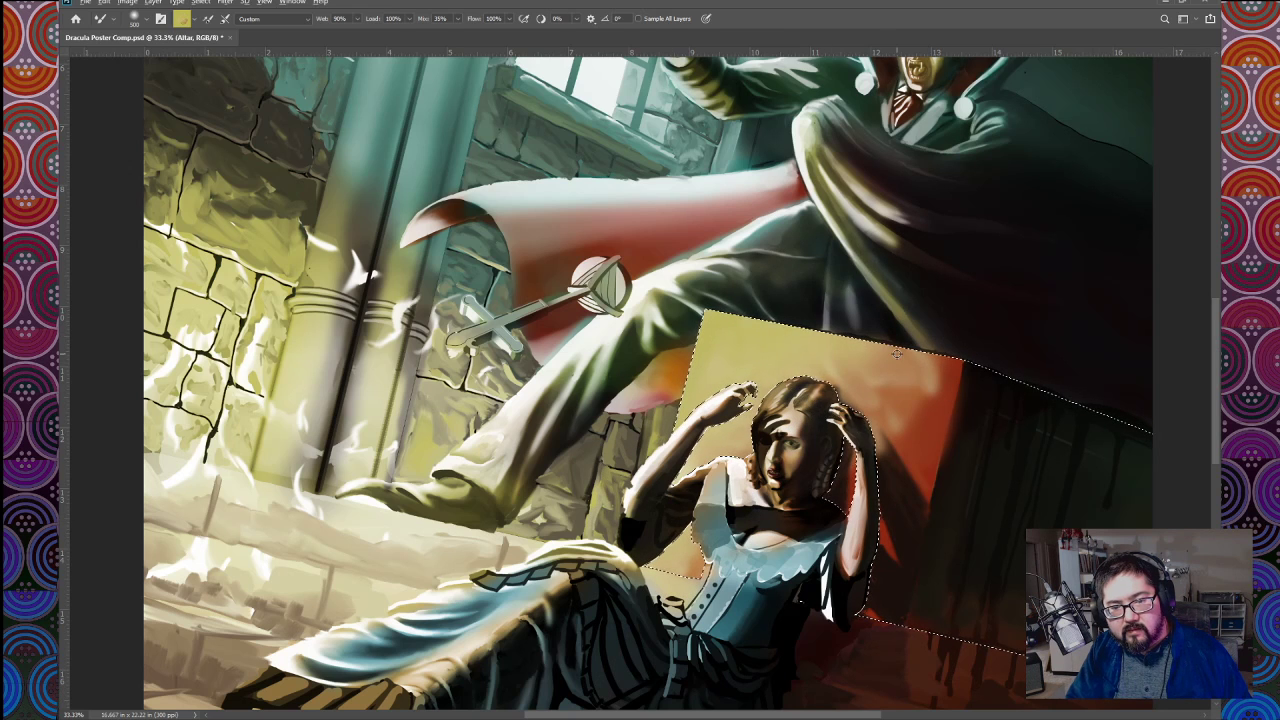
Step: Blend the yellow, orange and red light across the upper part of the altar's front face with a smaller Mixer Brush
left_click(858, 350, "alt")
key("[")
key("[")
key("[")
key("[")
key("[")
key("[")
key("[")
left_click(828, 351, "alt")
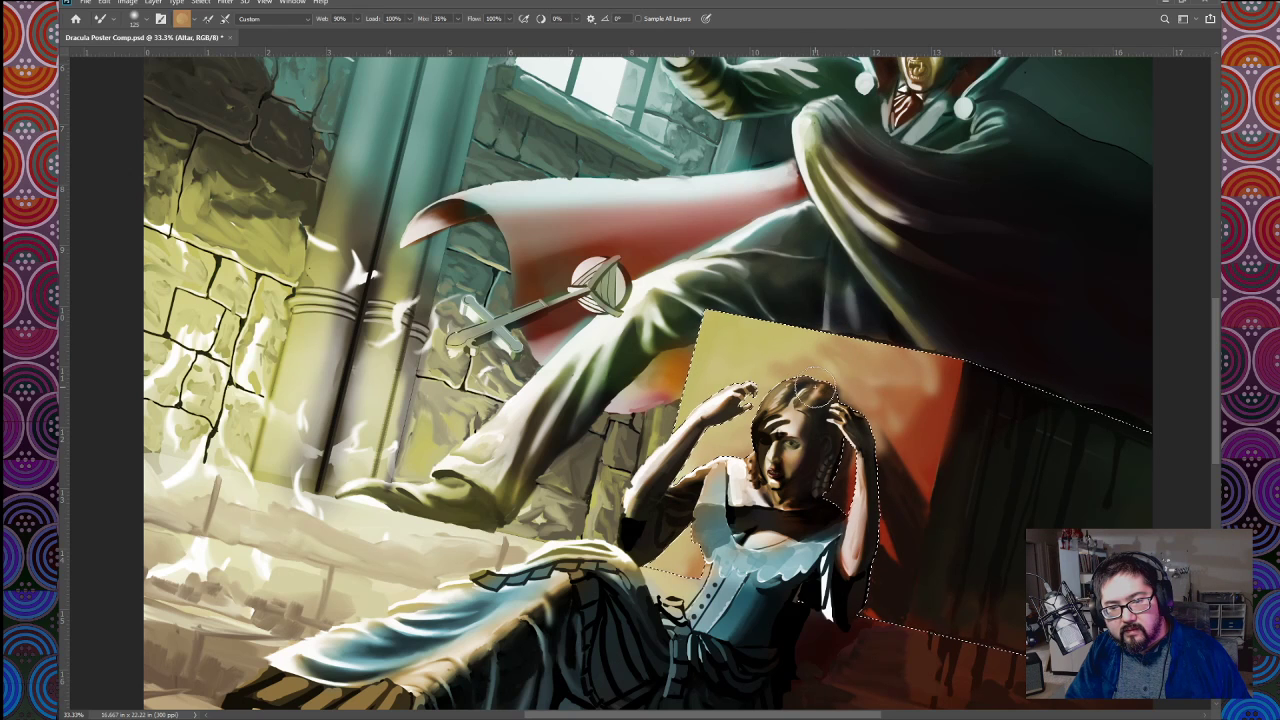
left_click(924, 394, "alt")
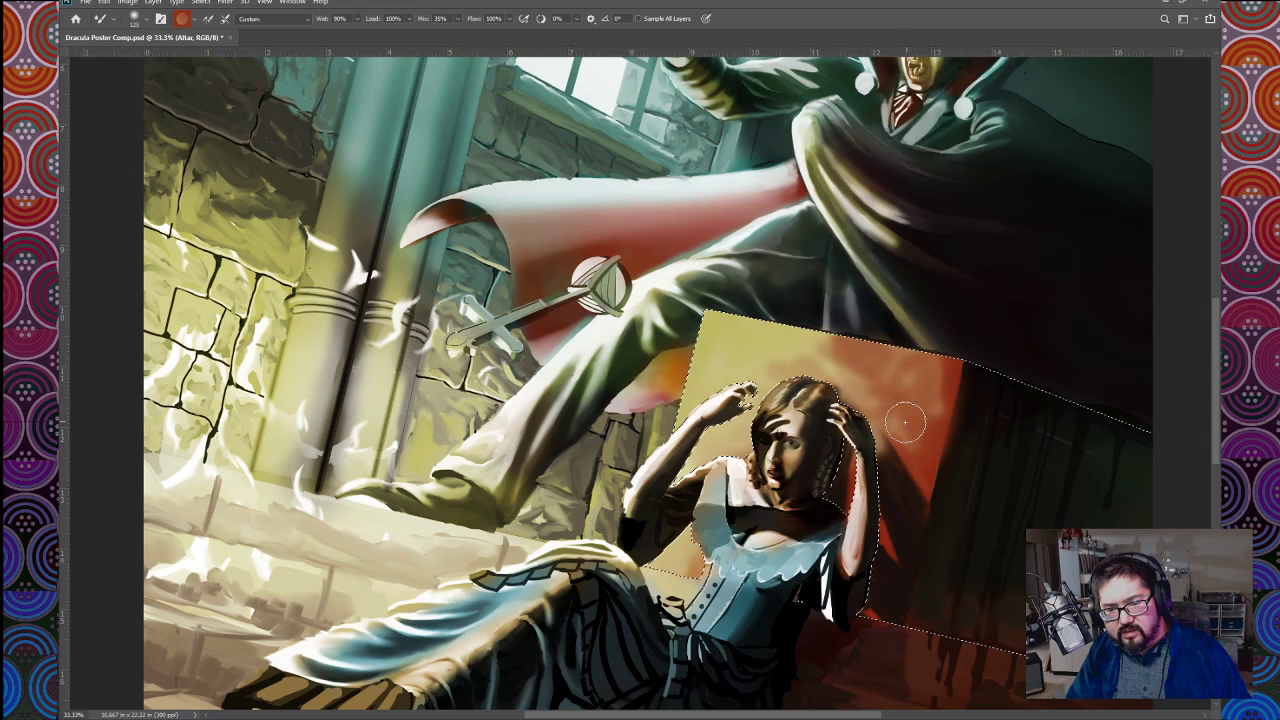
Step: Soften the edge of the woman's cast shadow into the red light on the altar, using a smaller Mixer Brush
left_click(875, 445, "alt")
key("bracketleft")
key("bracketleft")
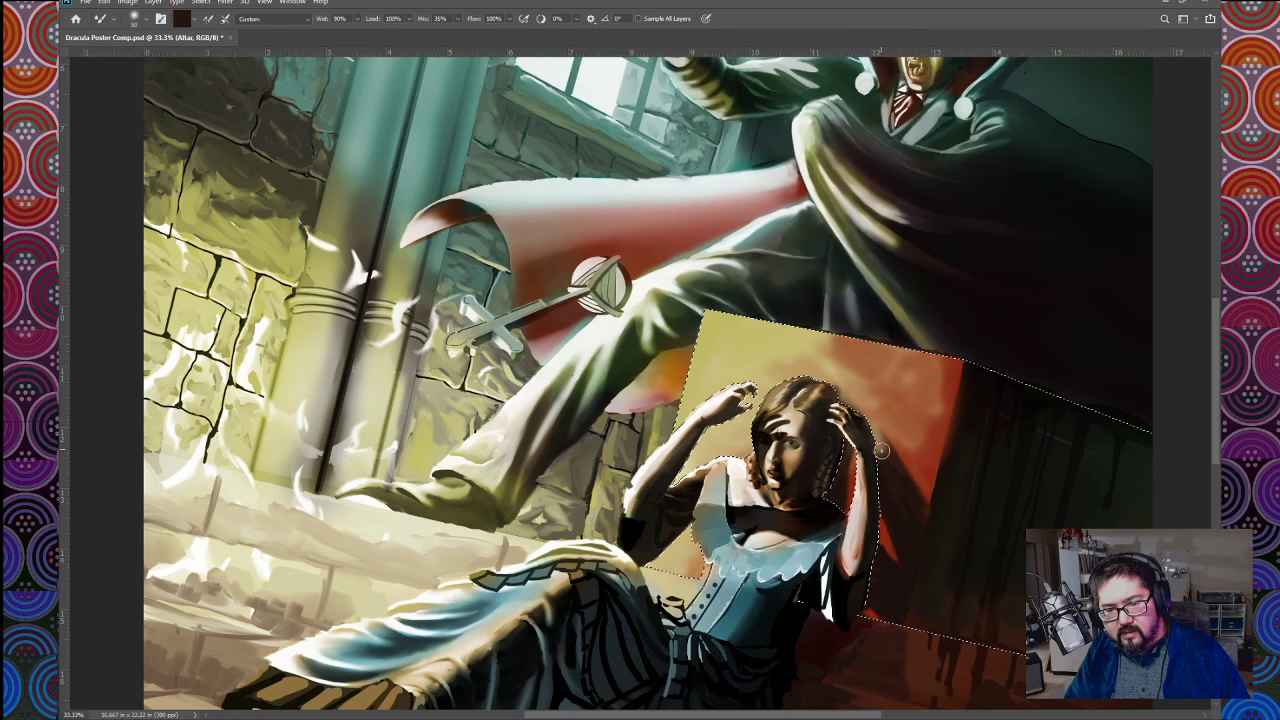
left_click(874, 436, "alt")
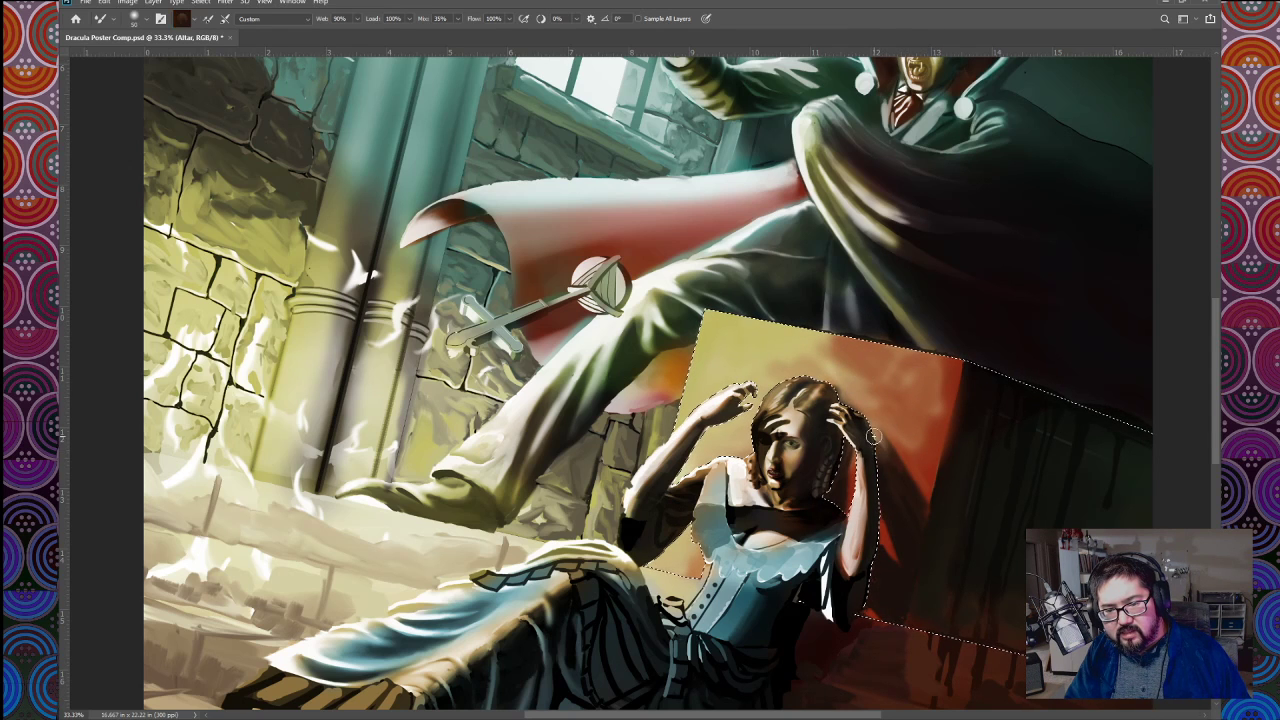
left_click(922, 489, "alt")
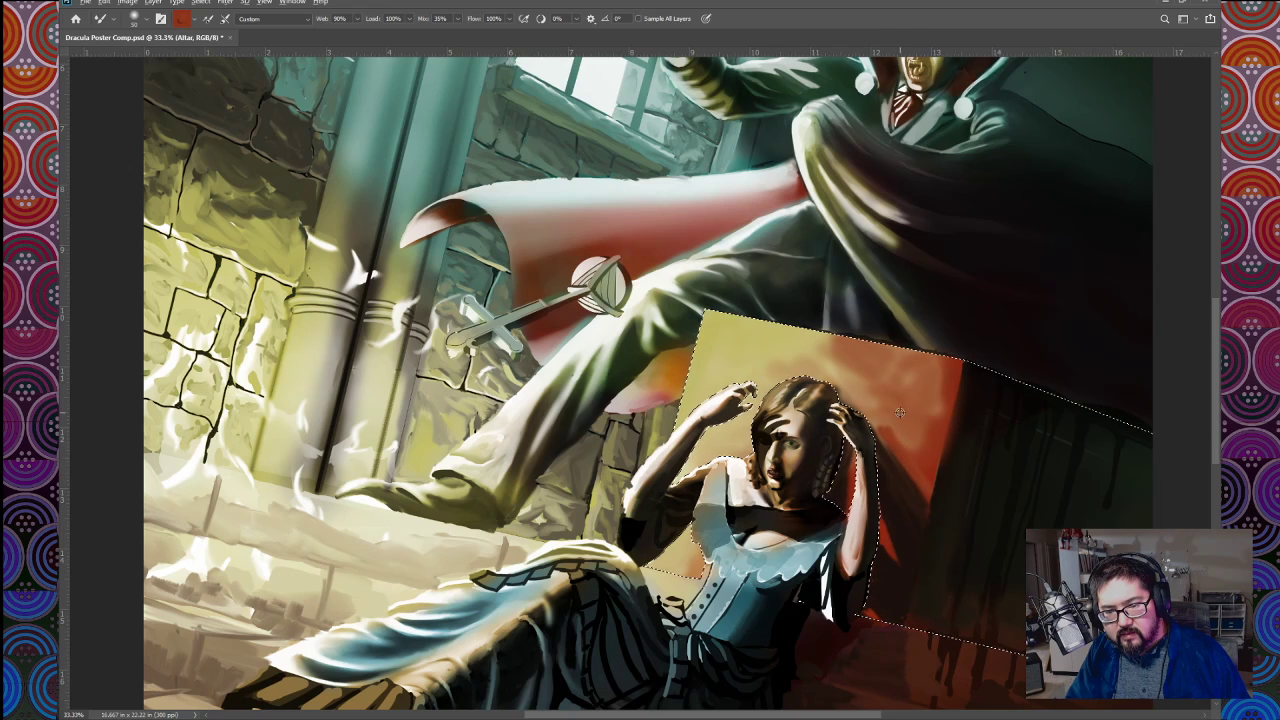
left_click(890, 424, "alt")
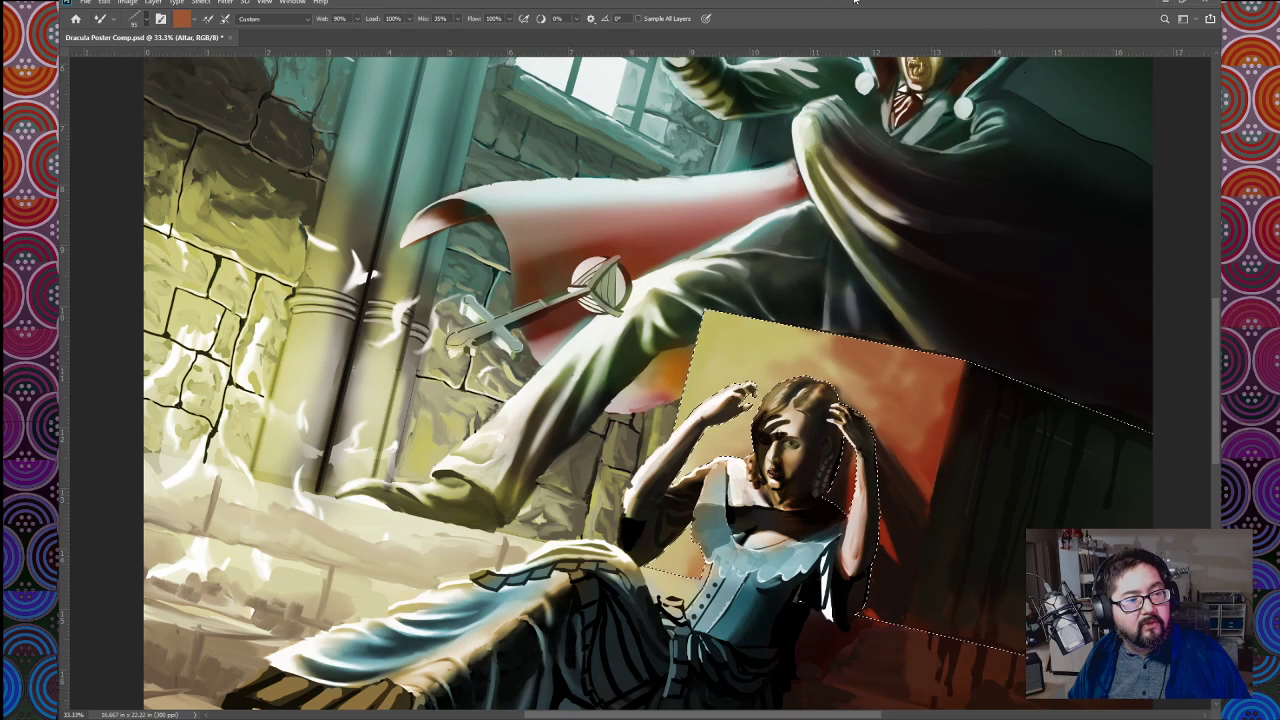
Step: Brush a fine streaked texture across the altar's front face with a bristle-style Mixer Brush, varying its size
key("]")
key("]")
key("]")
key("]")
key("]")
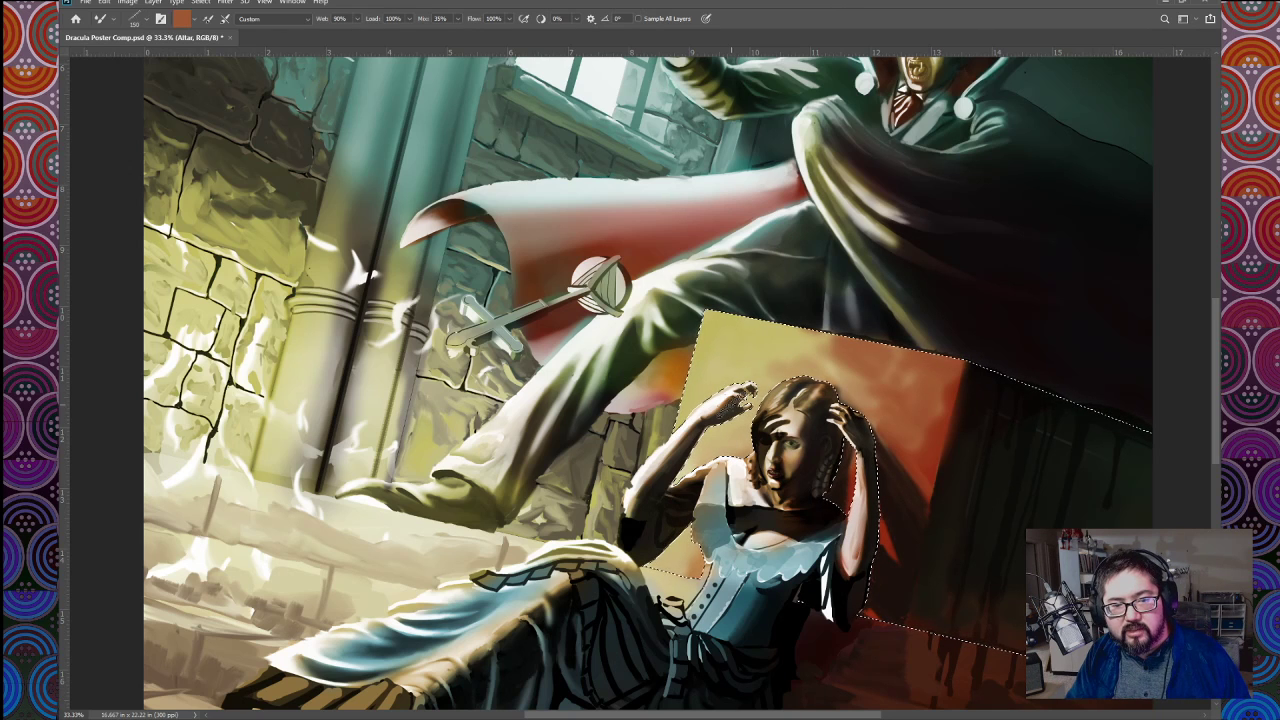
mouse_move(733, 352)
left_mouse_down()
mouse_move(743, 361)
mouse_move(761, 329)
mouse_move(777, 337)
mouse_move(790, 322)
mouse_move(818, 370)
left_mouse_up()
key("[")
key("[")
key("[")
key("[")
key("[")
key("[")
key("[")
key("[")
key("[")
key("[")
key("[")
key("[")
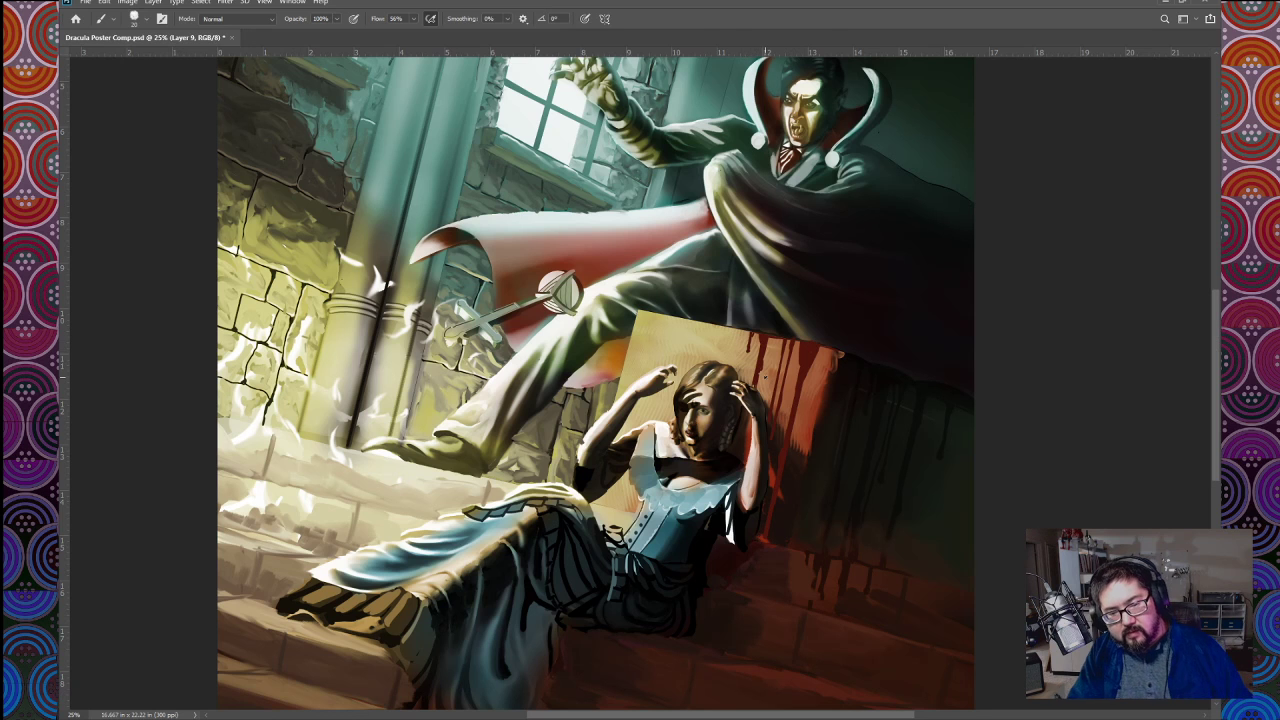
Step: Extend a dark red drip on the Blood layer down the altar's front to the woman's raised hand
key("ctrl+minus")
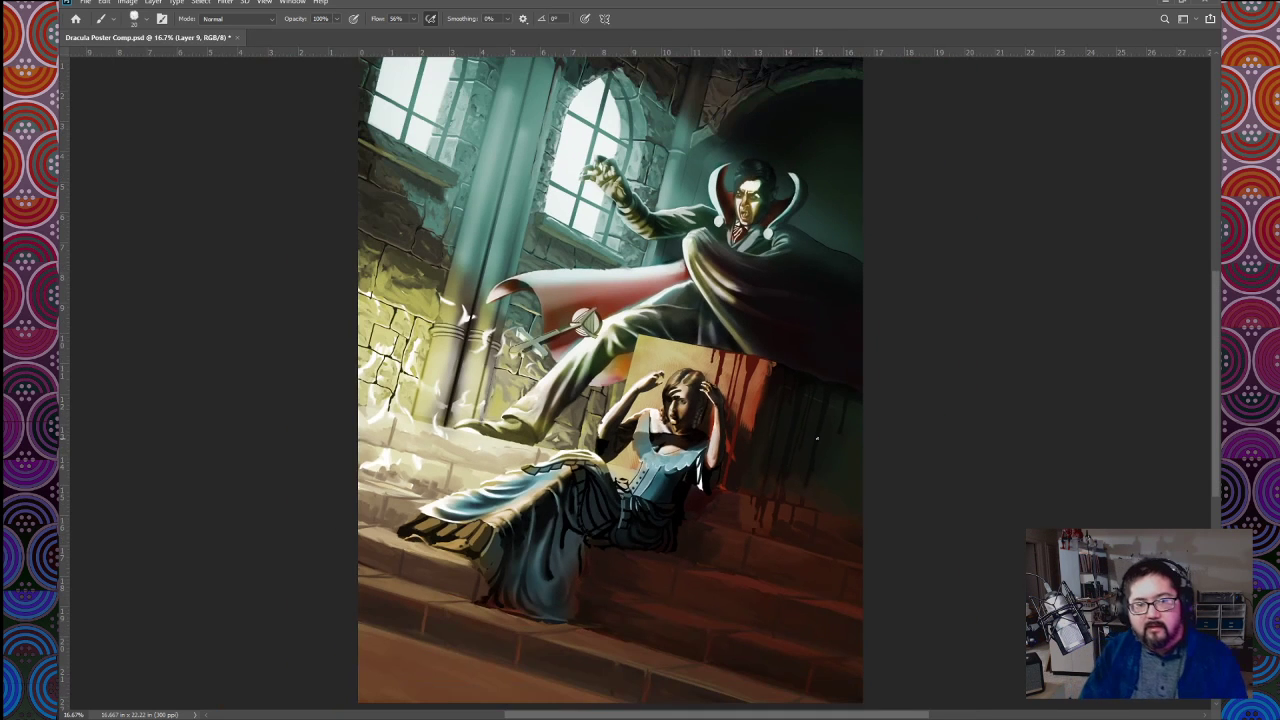
key("ctrl+plus")
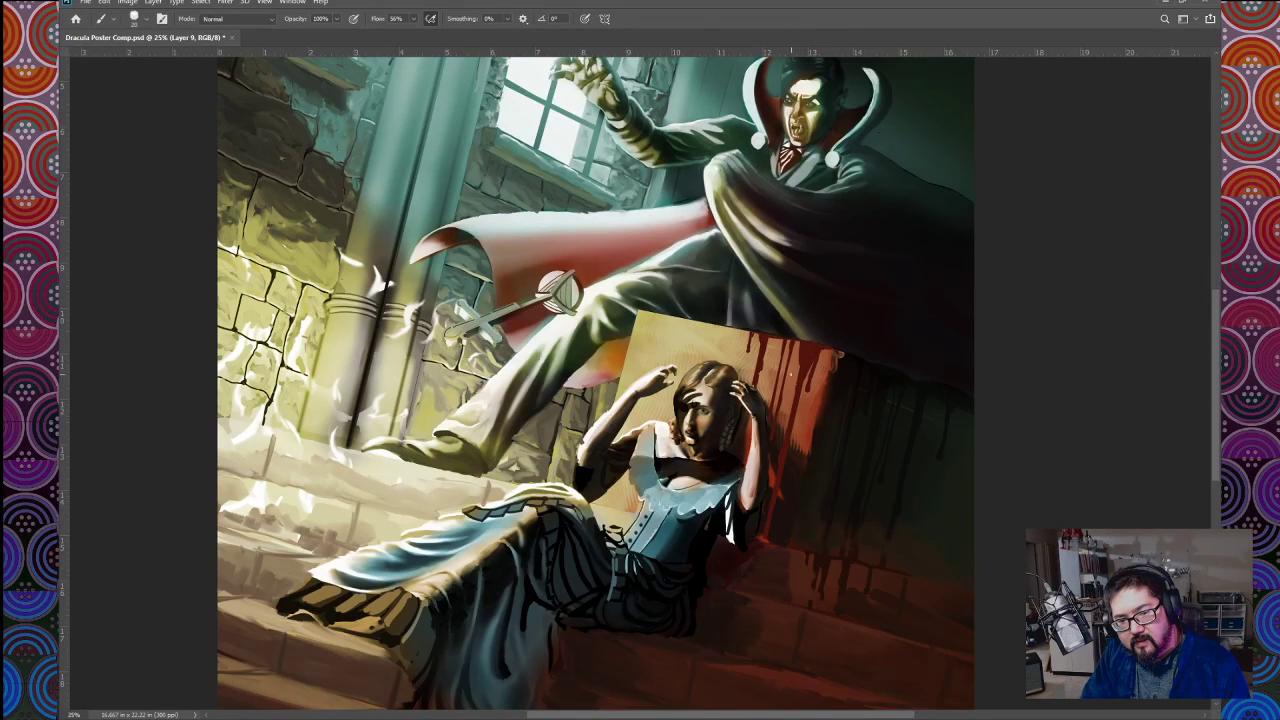
key("ctrl+plus")
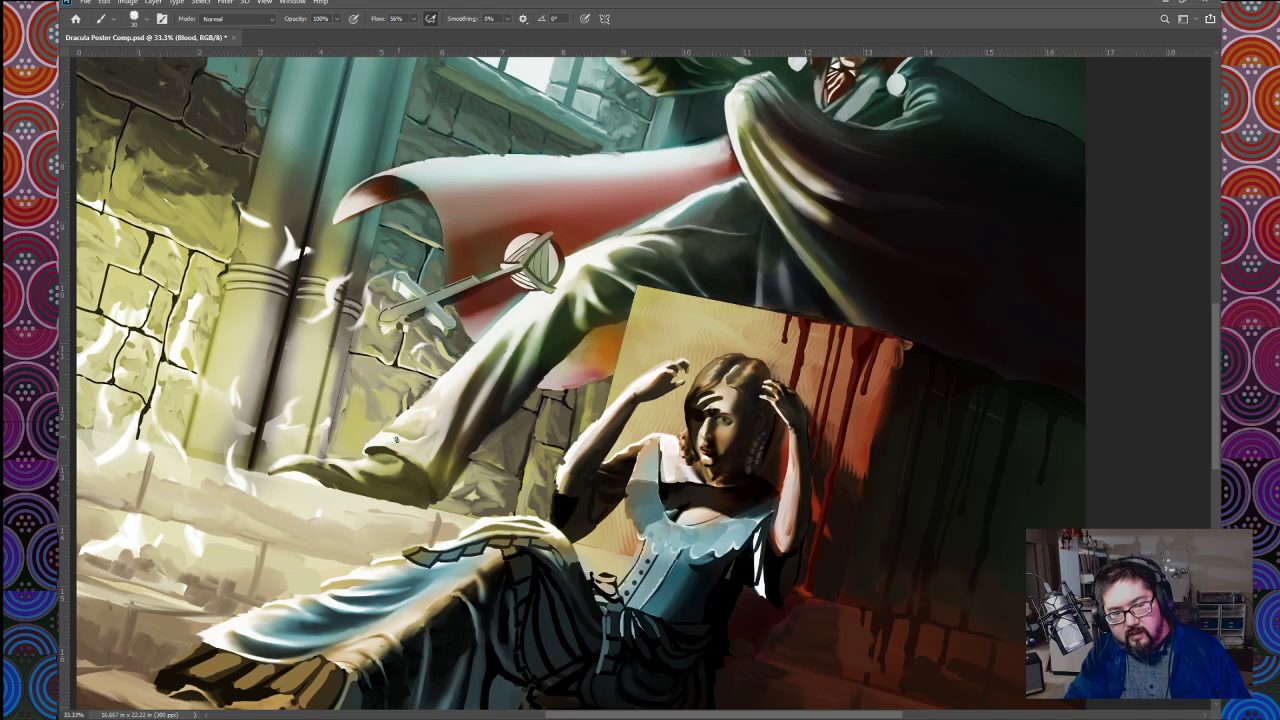
key("ctrl+plus")
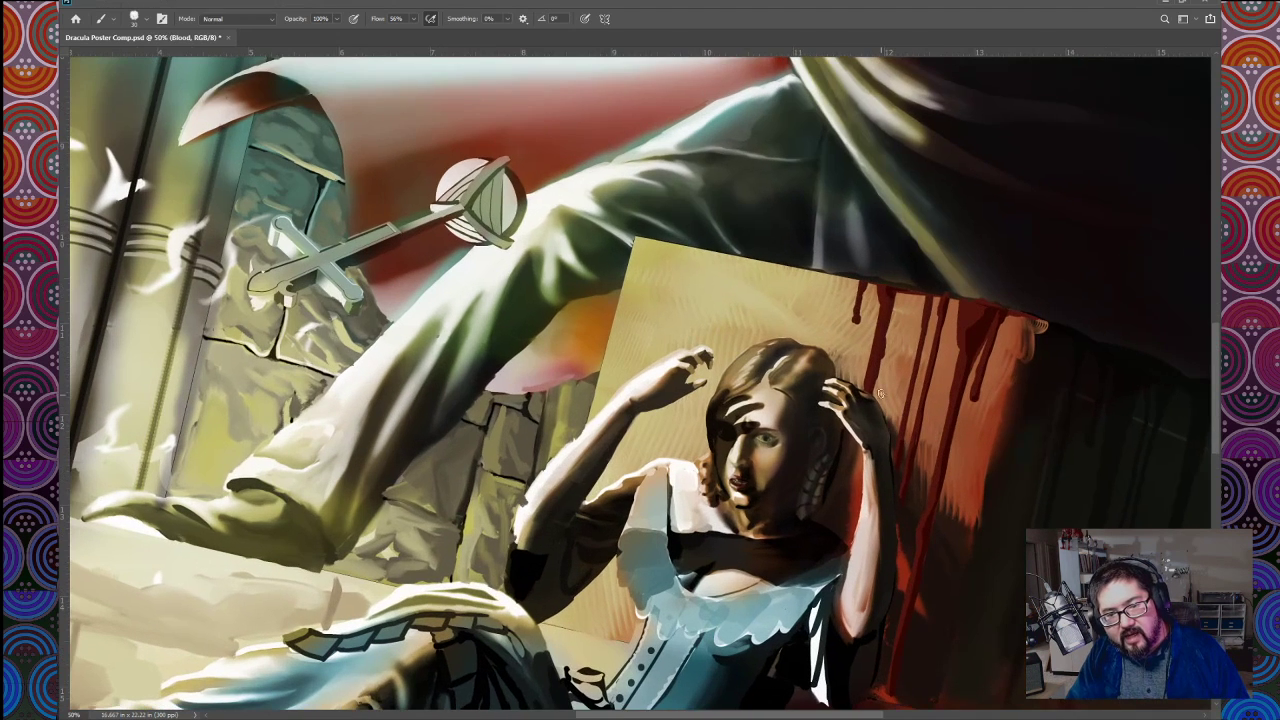
key("bracketright")
key("bracketright")
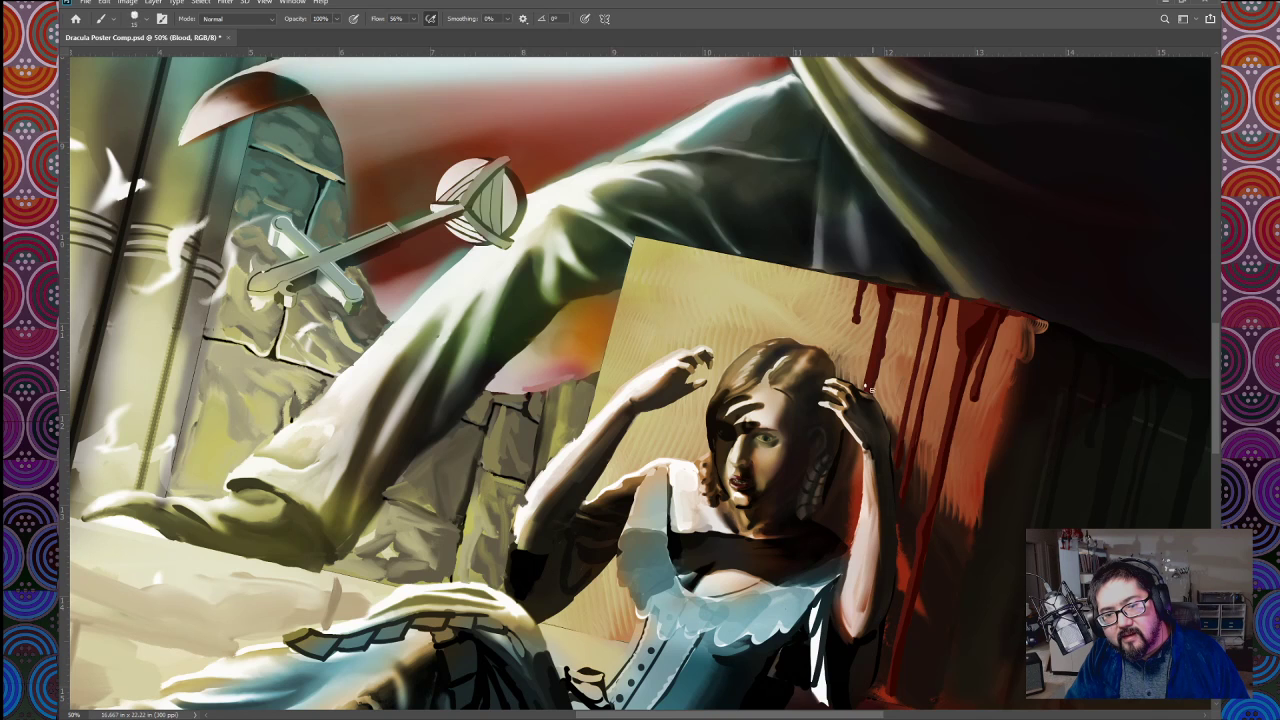
left_click_drag(866, 386, 868, 379)
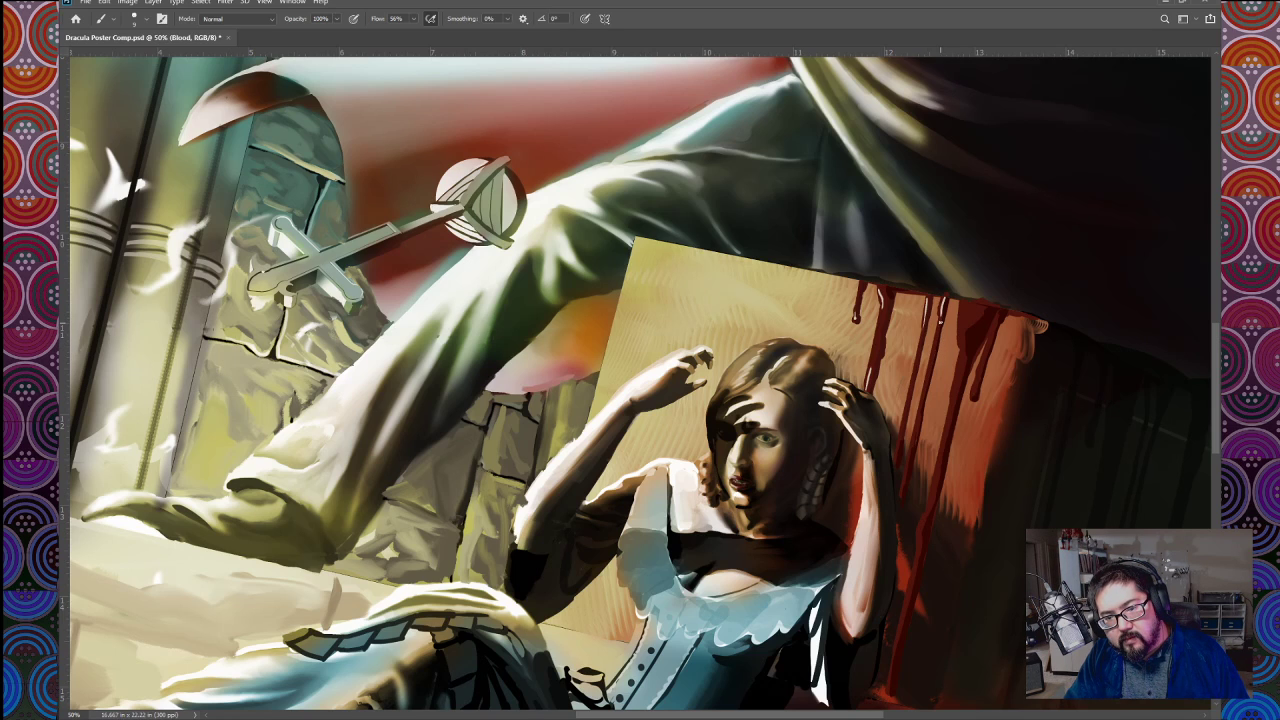
Step: Paint small pale highlights along the blood drips on the altar's front face so they look wet
left_click_drag(941, 320, 929, 392)
left_click_drag(962, 330, 963, 342)
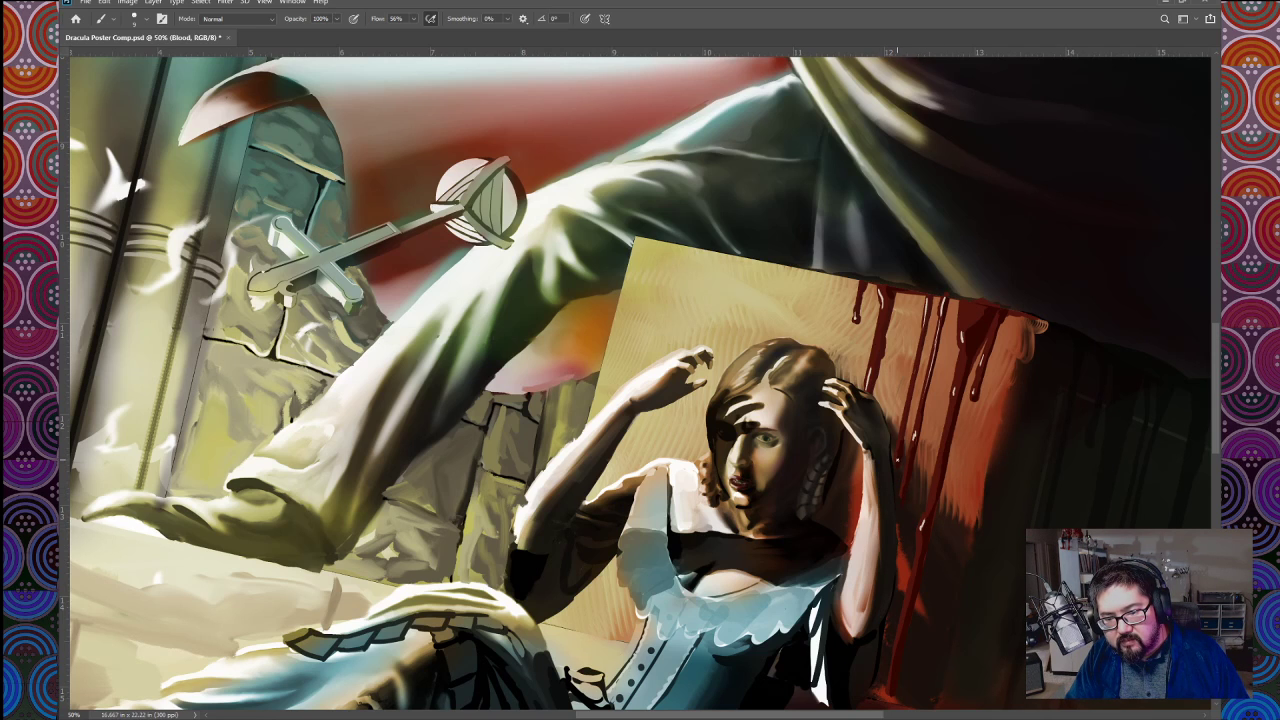
scroll(640, 380, "down", 3)
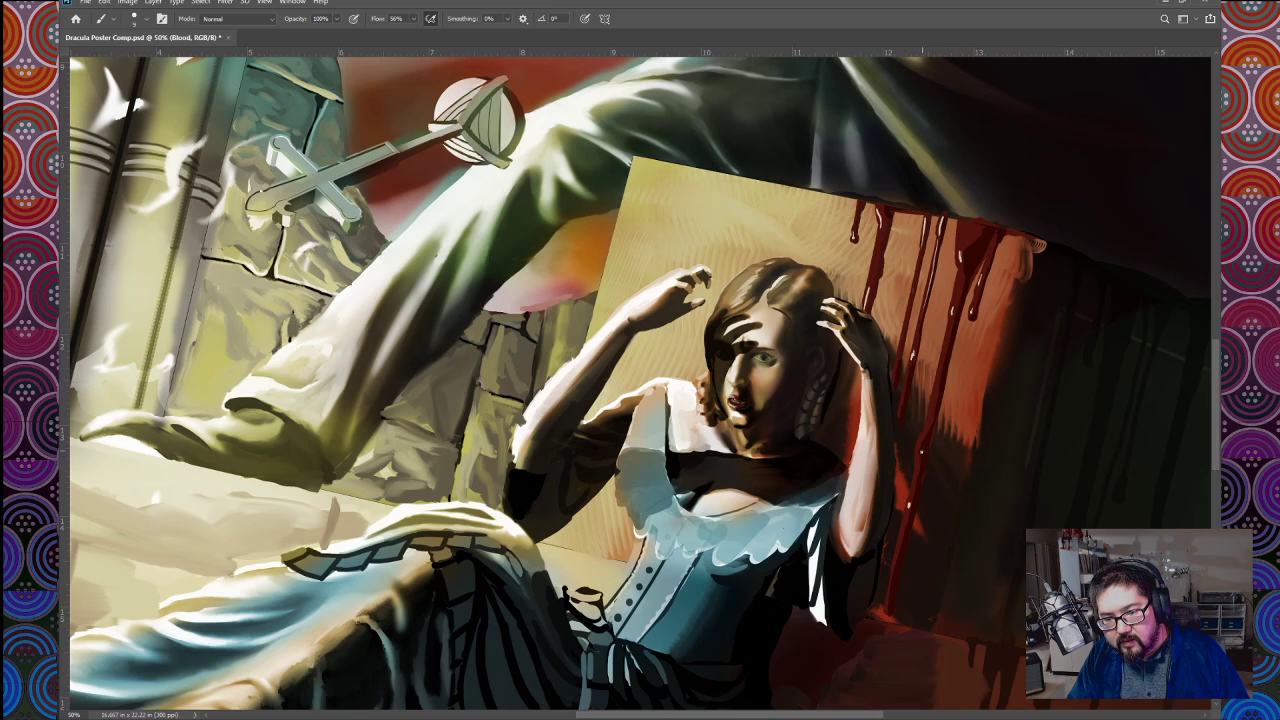
left_click_drag(907, 398, 921, 451)
Step: Save the poster document with the whole composition in view and switch to the Smudge tool
key("ctrl+minus")
key("ctrl+minus")
key("ctrl+minus")
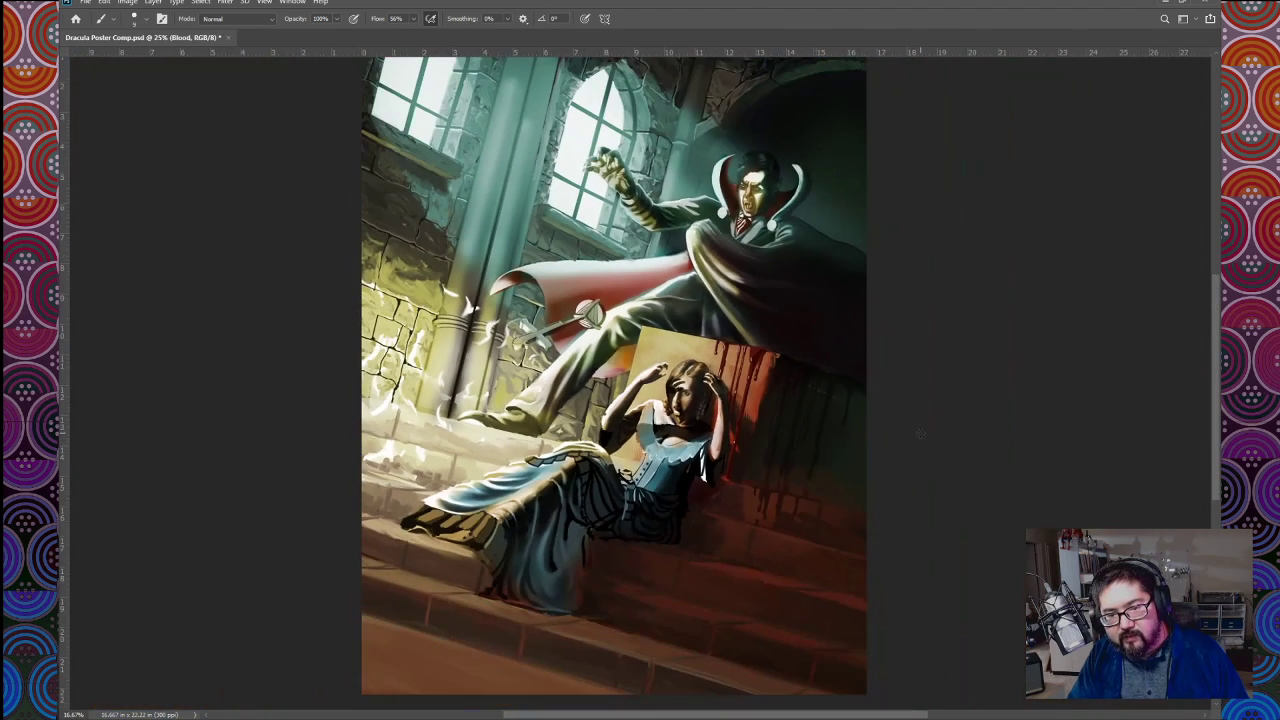
key("ctrl+minus")
key("r")
key("ctrl+s")
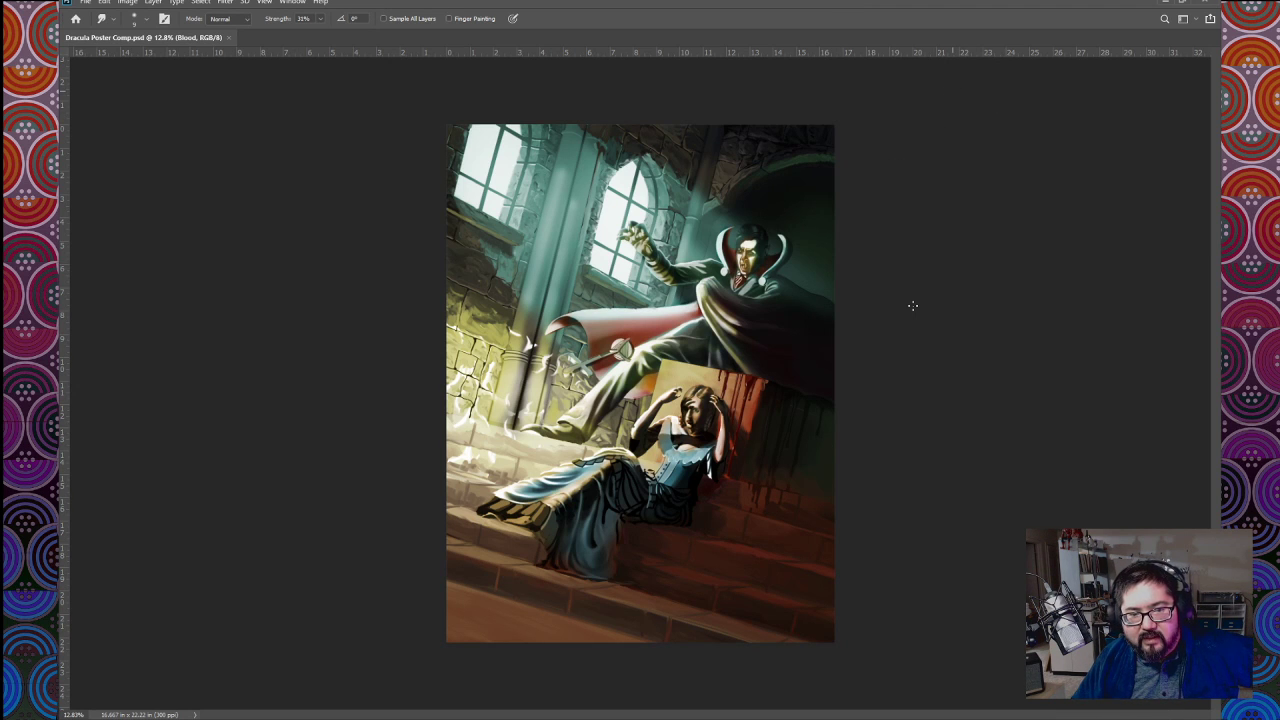
key("ctrl+plus")
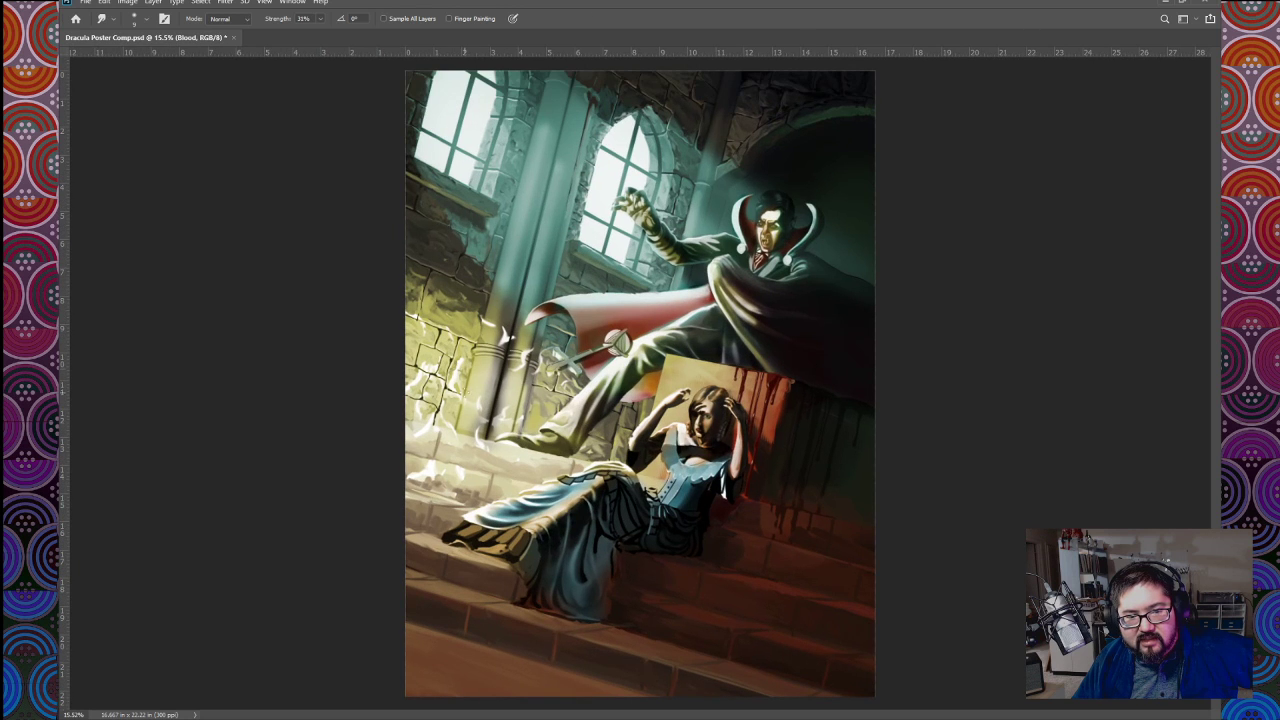